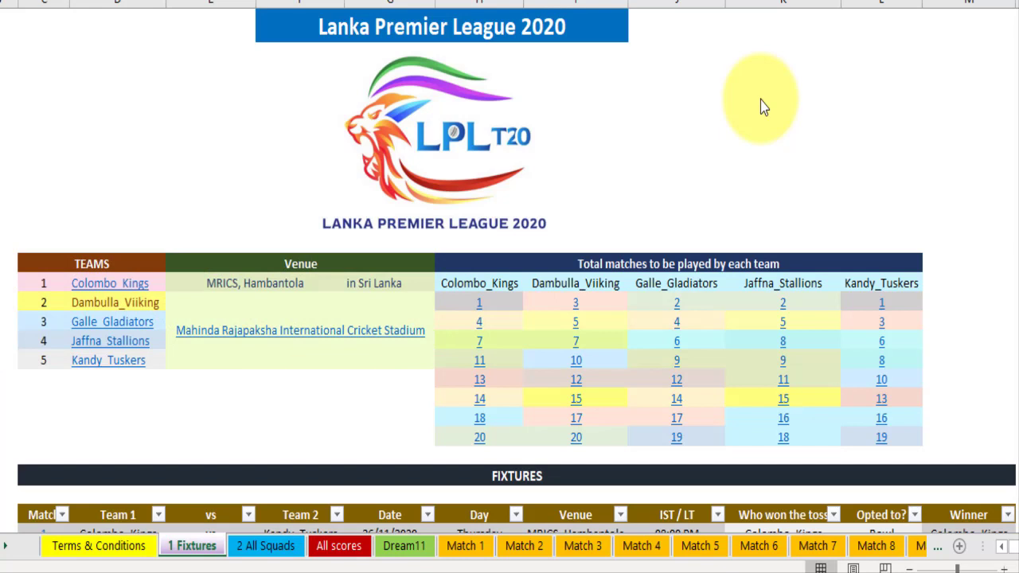
Open the Lanka Premier League 2020 Cricket Excel Sheets product and claim it free at amount 0
{"action": "scroll", "coordinate": [762, 106], "scroll_direction": "down", "scroll_amount": 4}
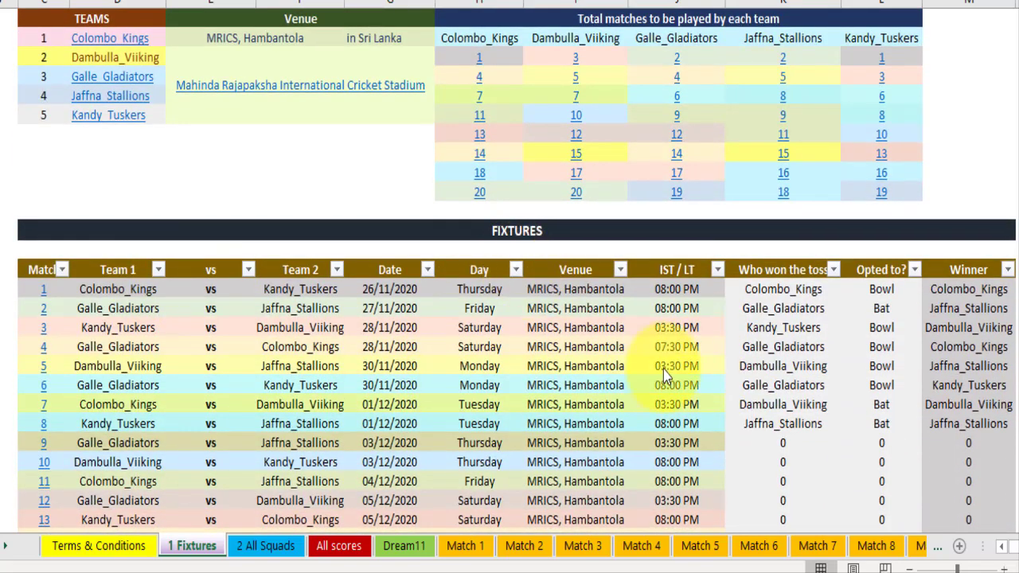
{"action": "scroll", "coordinate": [663, 370], "scroll_direction": "down", "scroll_amount": 6}
{"action": "scroll", "coordinate": [316, 419], "scroll_direction": "down", "scroll_amount": 7}
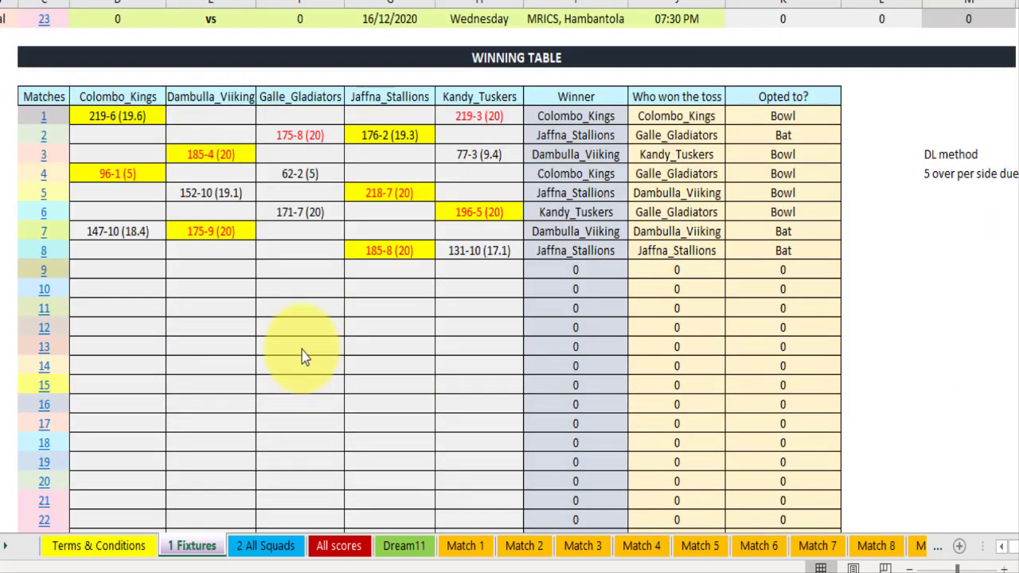
{"action": "scroll", "coordinate": [301, 351], "scroll_direction": "up", "scroll_amount": 2}
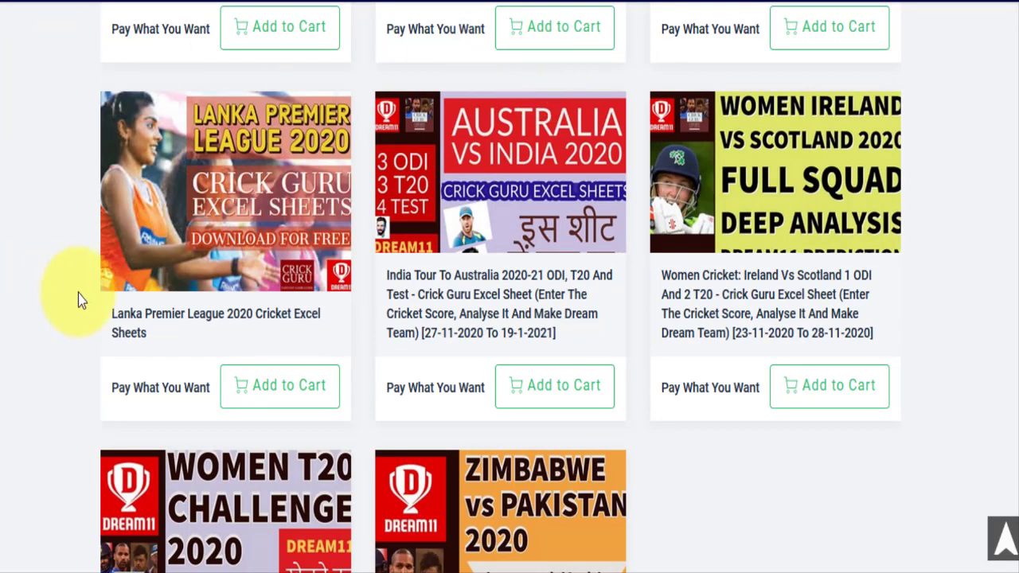
{"action": "left_click", "coordinate": [241, 226]}
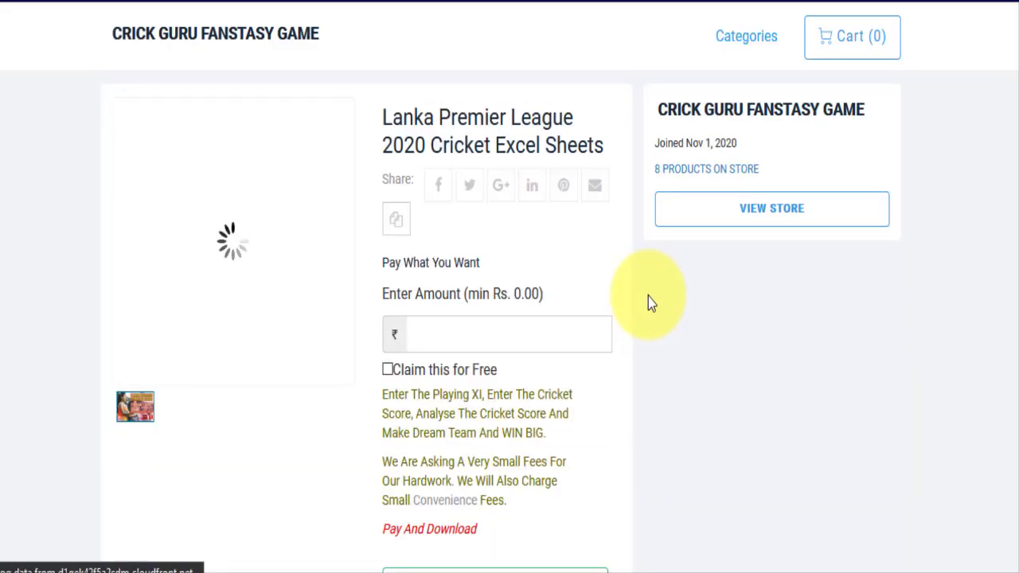
{"action": "left_click", "coordinate": [388, 369]}
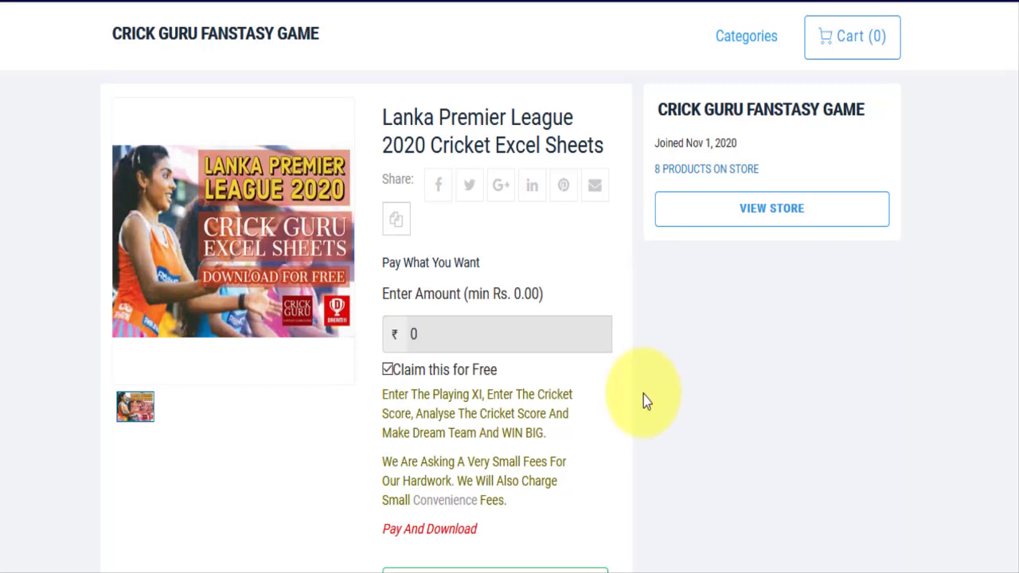
{"action": "scroll", "coordinate": [643, 395], "scroll_direction": "down", "scroll_amount": 5}
{"action": "scroll", "coordinate": [643, 395], "scroll_direction": "down", "scroll_amount": 5}
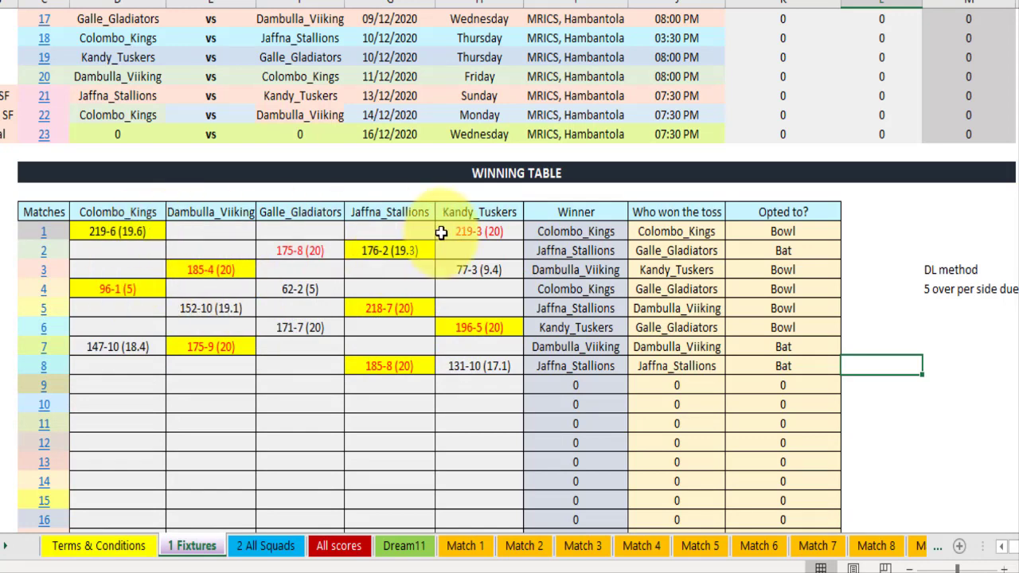
{"action": "left_click", "coordinate": [578, 231]}
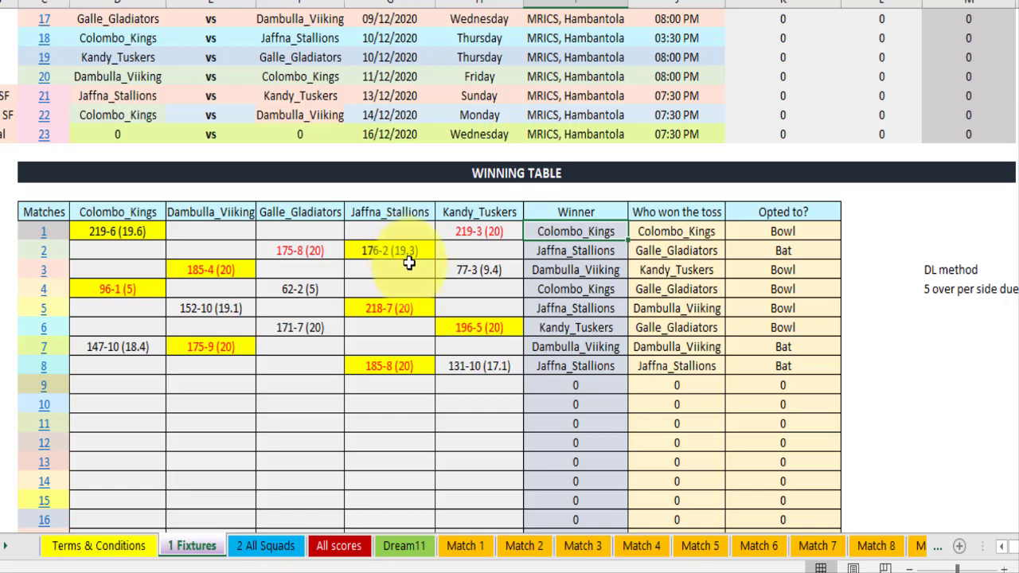
{"action": "left_click", "coordinate": [576, 253]}
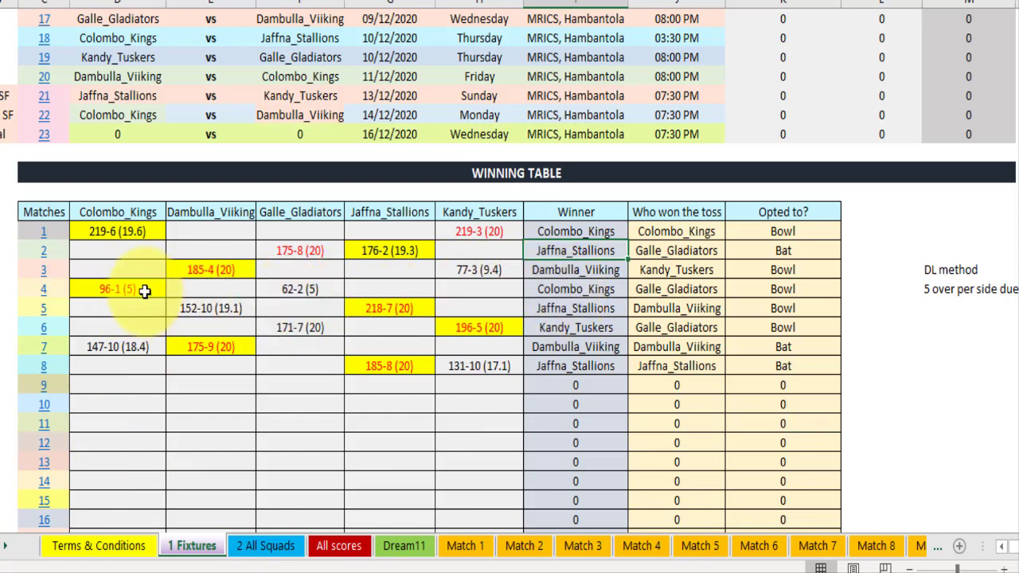
{"action": "left_click", "coordinate": [41, 291]}
{"action": "scroll", "coordinate": [281, 305], "scroll_direction": "down", "scroll_amount": 2}
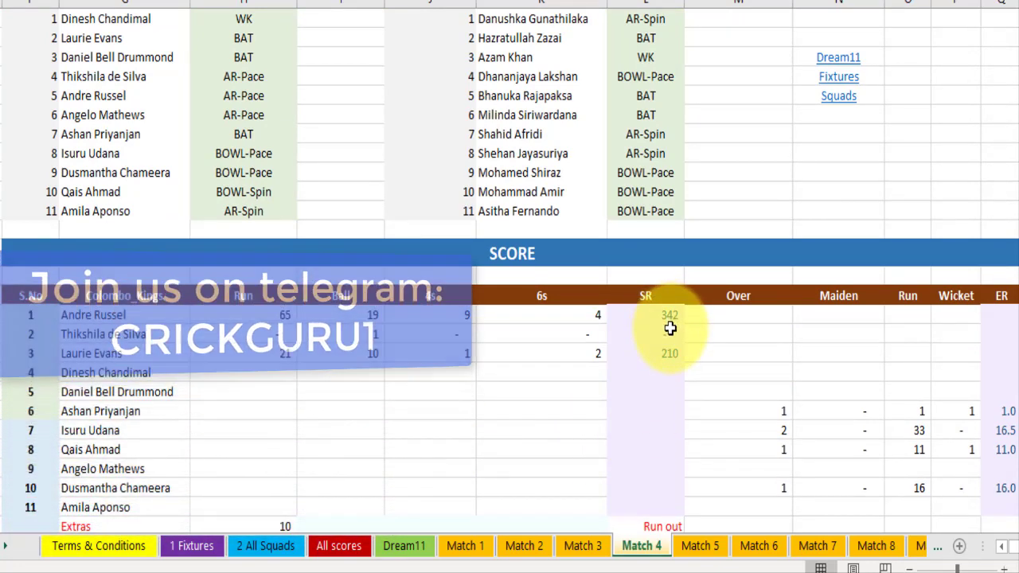
{"action": "left_click", "coordinate": [837, 76]}
{"action": "scroll", "coordinate": [358, 433], "scroll_direction": "down", "scroll_amount": 6}
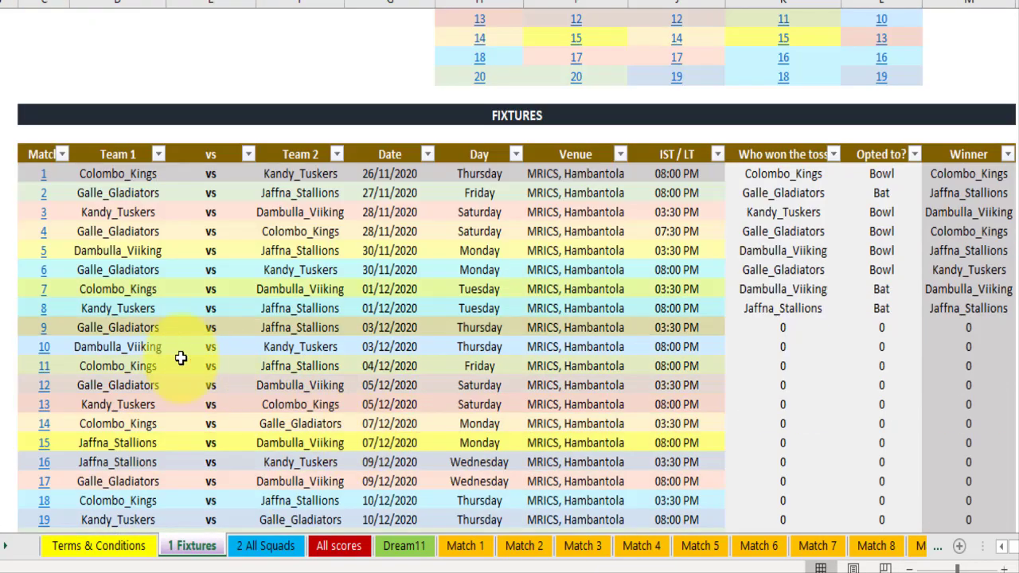
{"action": "scroll", "coordinate": [168, 339], "scroll_direction": "down", "scroll_amount": 8}
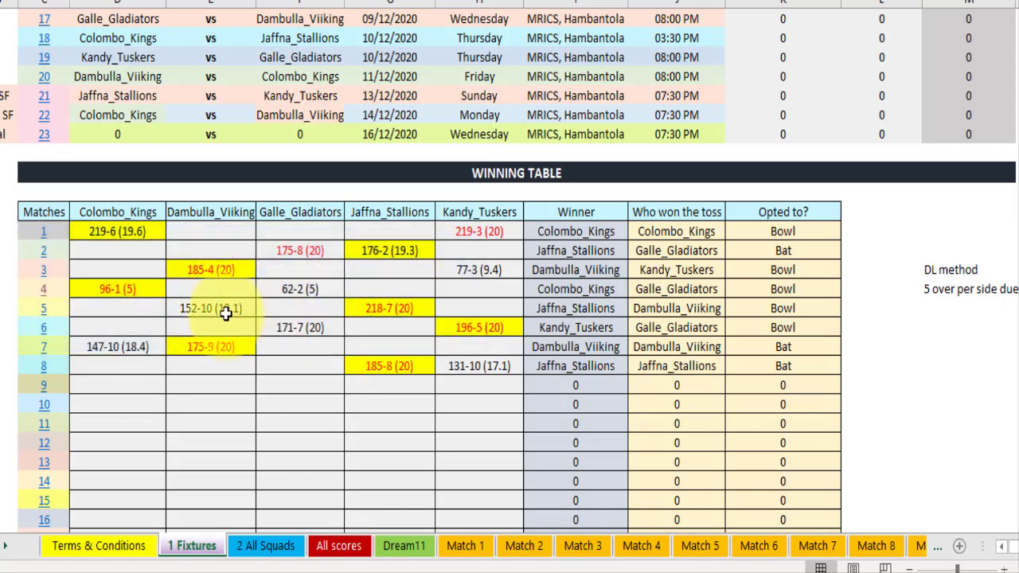
{"action": "left_click", "coordinate": [226, 311]}
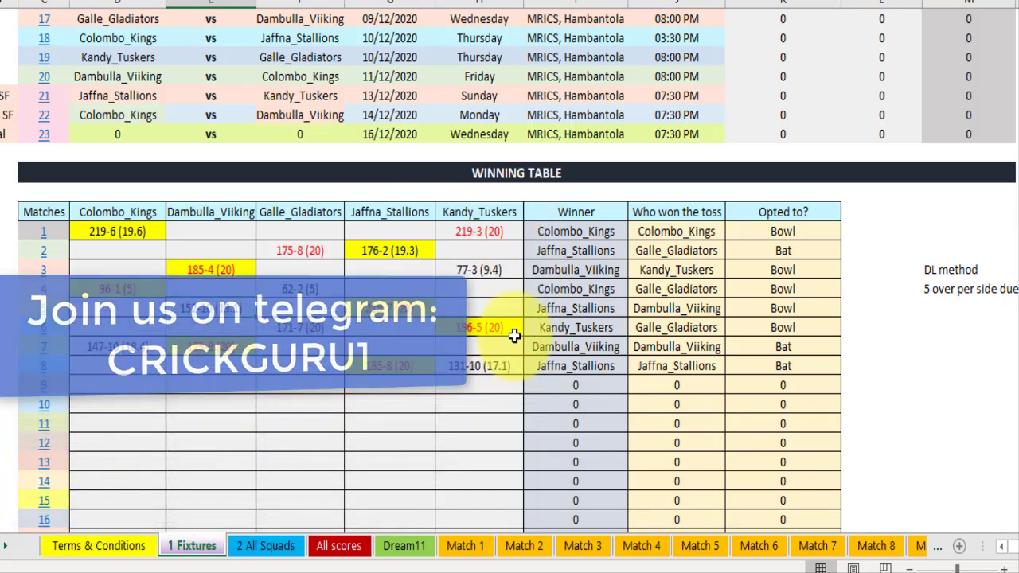
{"action": "scroll", "coordinate": [274, 416], "scroll_direction": "down", "scroll_amount": 1}
{"action": "scroll", "coordinate": [274, 415], "scroll_direction": "down", "scroll_amount": 7}
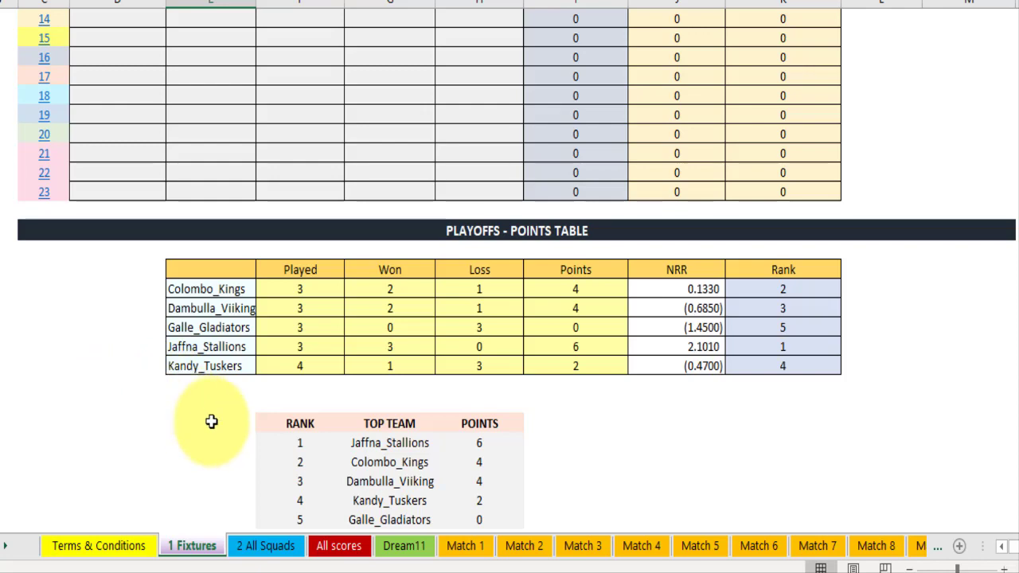
{"action": "scroll", "coordinate": [212, 421], "scroll_direction": "down", "scroll_amount": 2}
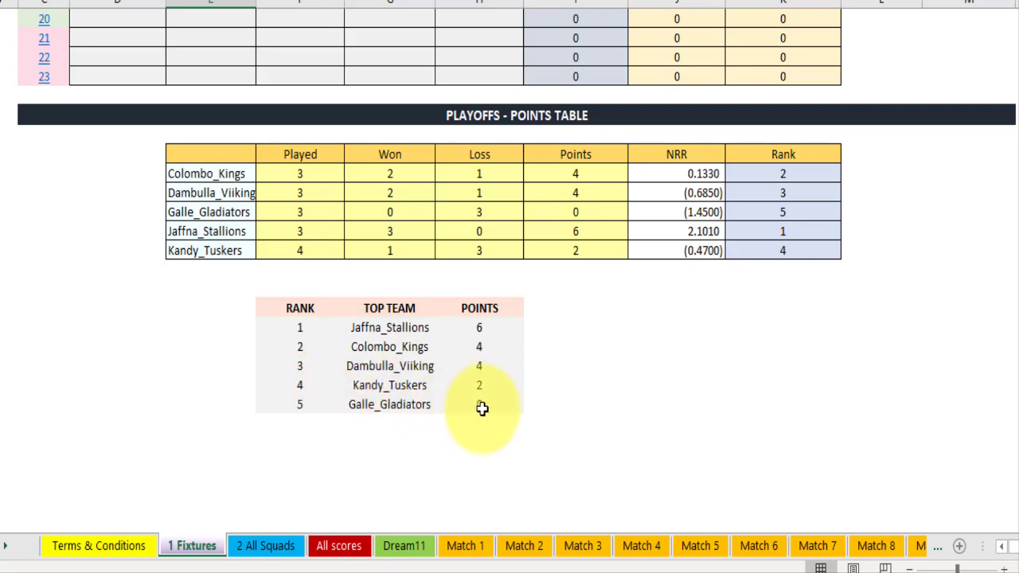
{"action": "scroll", "coordinate": [489, 398], "scroll_direction": "up", "scroll_amount": 6}
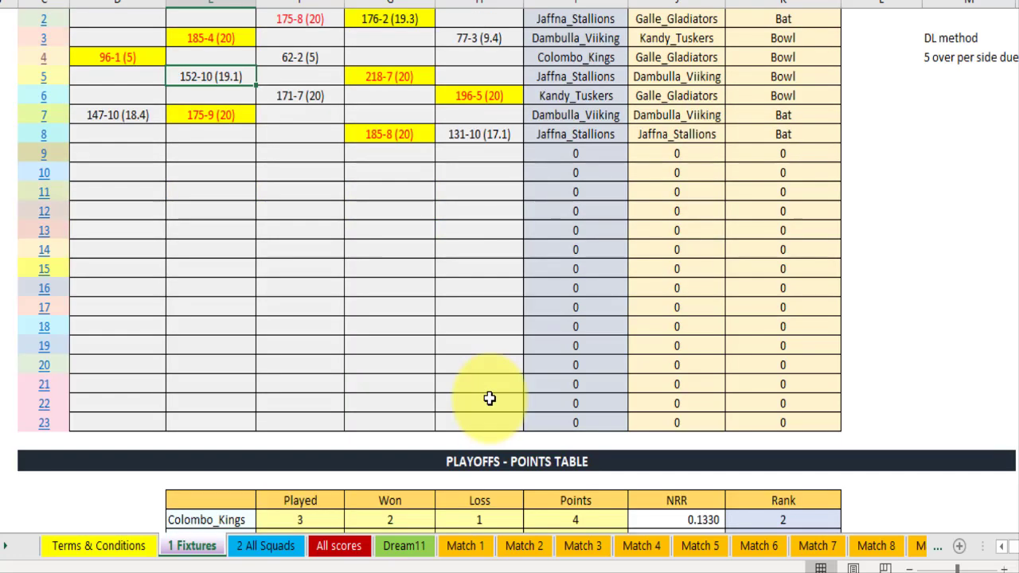
{"action": "scroll", "coordinate": [488, 398], "scroll_direction": "up", "scroll_amount": 6}
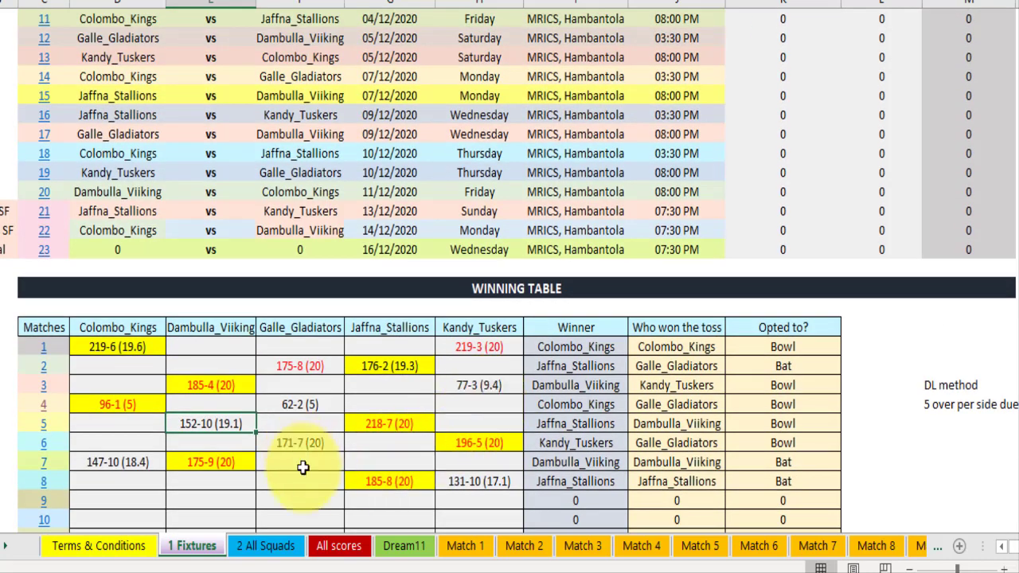
On the Dream11 sheet, replace match number 8 with 9
{"action": "left_click", "coordinate": [404, 546]}
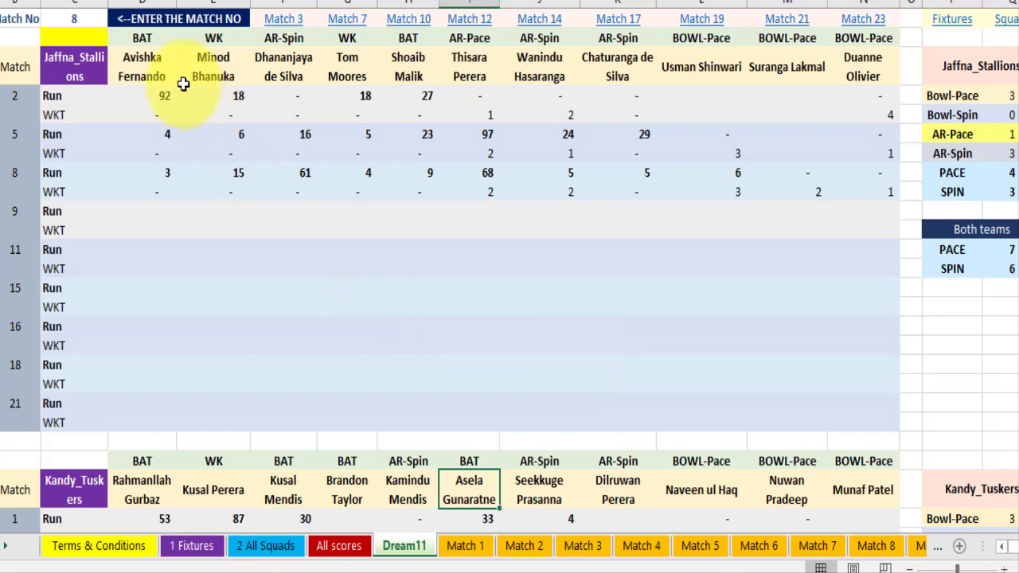
{"action": "left_click", "coordinate": [192, 546]}
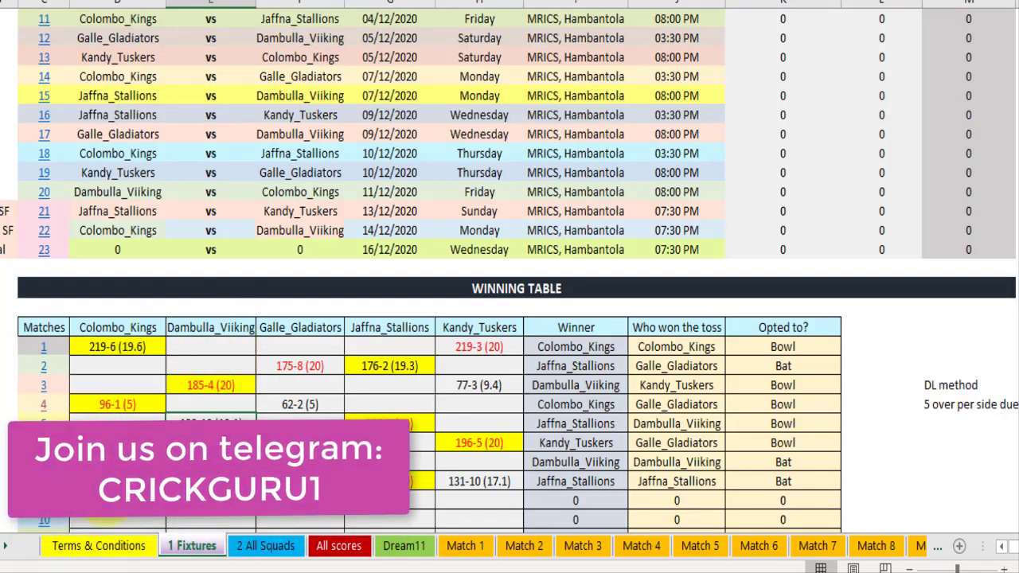
{"action": "left_click", "coordinate": [402, 546]}
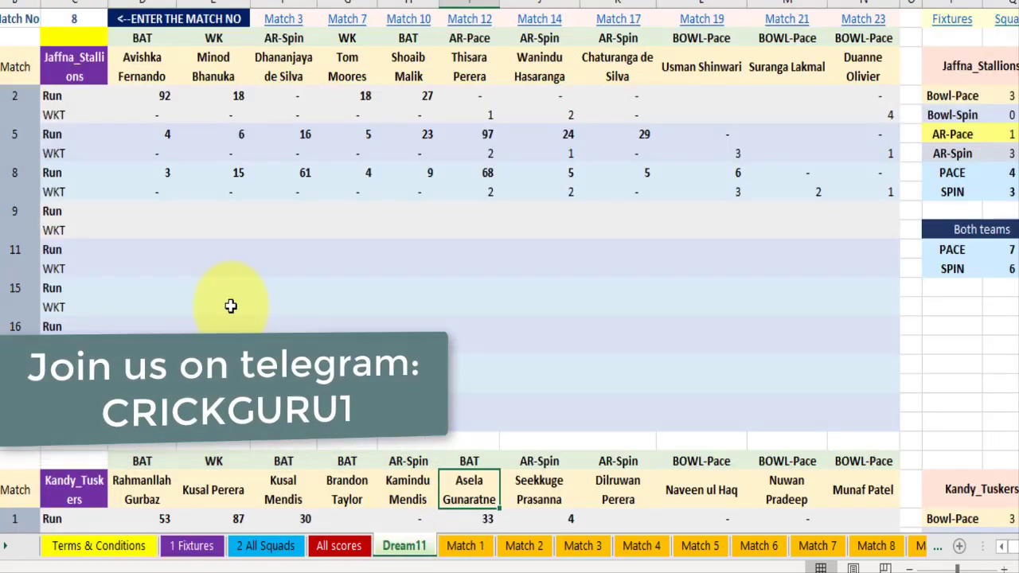
{"action": "left_click", "coordinate": [76, 21]}
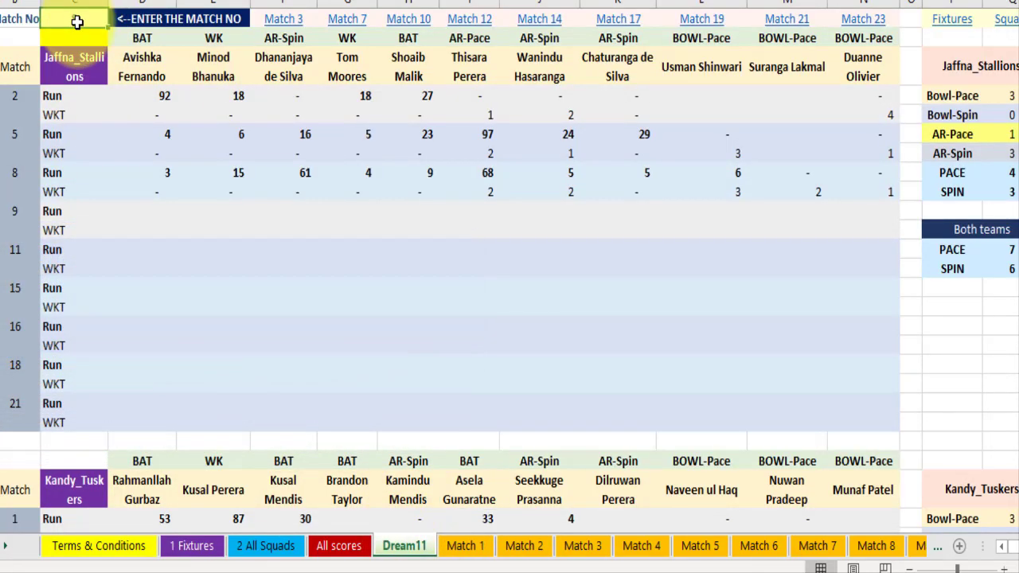
{"action": "key", "text": "Delete"}
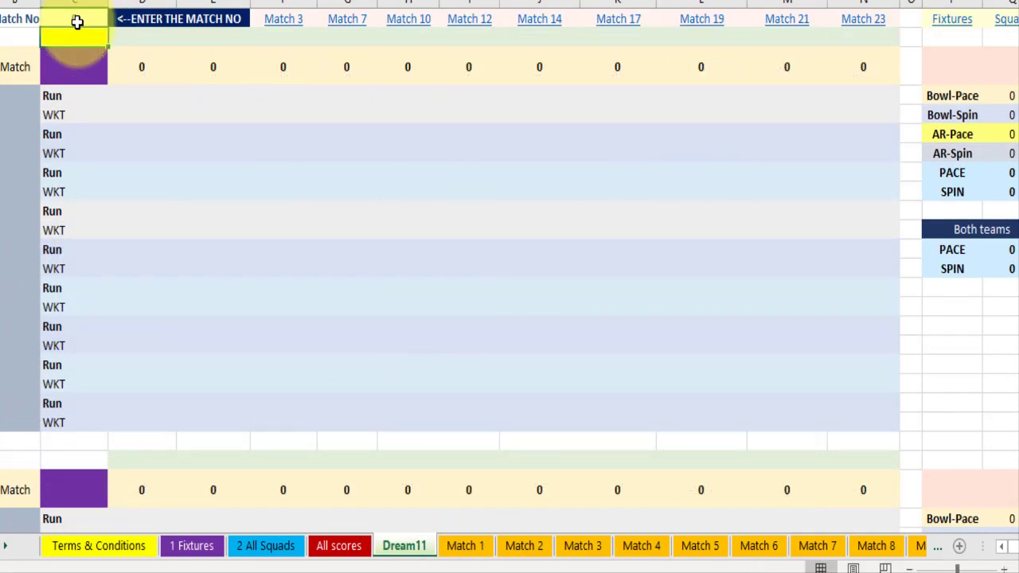
{"action": "type", "text": "9"}
{"action": "key", "text": "Return"}
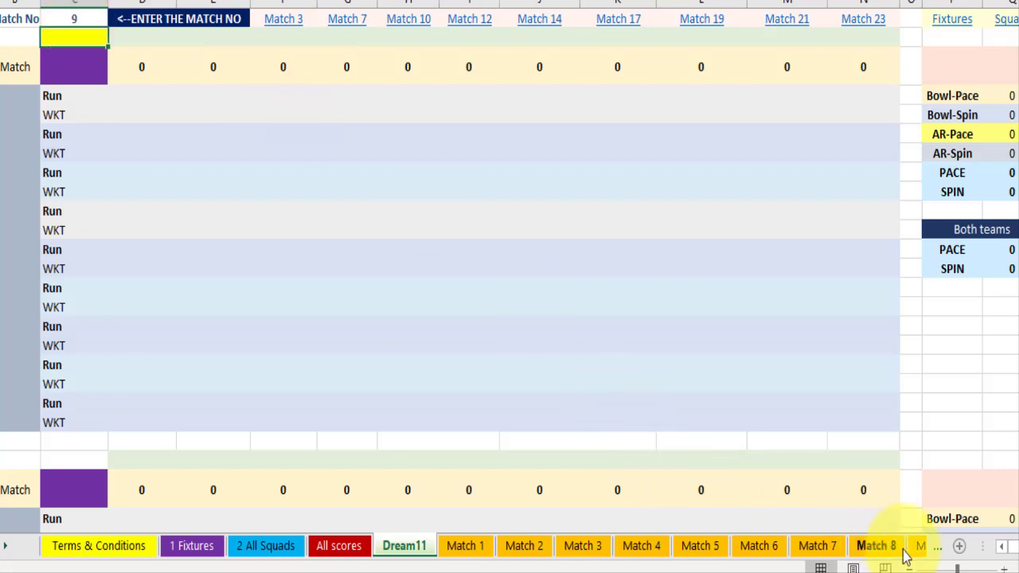
On the Match 9 sheet, set Galle_Gladiators as the toss winner
{"action": "left_click", "coordinate": [919, 546]}
{"action": "scroll", "coordinate": [514, 234], "scroll_direction": "up", "scroll_amount": 3}
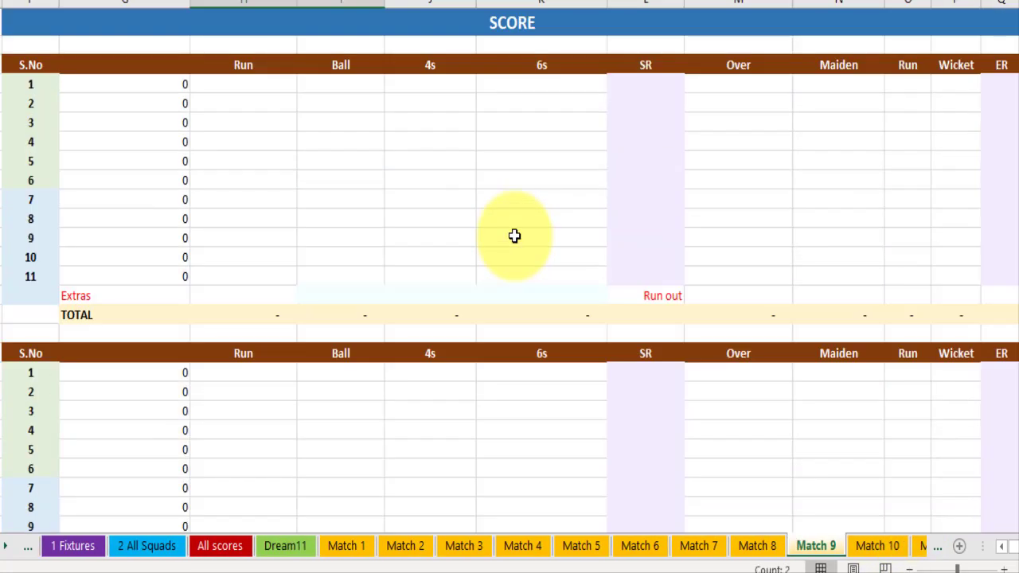
{"action": "scroll", "coordinate": [514, 234], "scroll_direction": "up", "scroll_amount": 6}
{"action": "left_click", "coordinate": [860, 37]}
{"action": "left_click", "coordinate": [890, 39]}
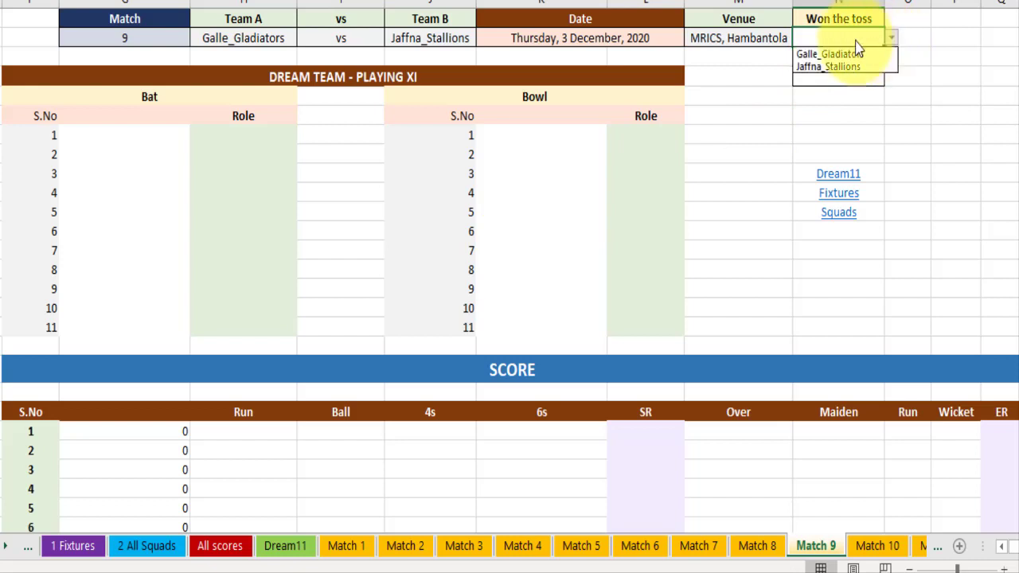
Set the Opted to decision to Bowl, then return to the Dream11 sheet
{"action": "left_click", "coordinate": [832, 54]}
{"action": "left_click", "coordinate": [832, 77]}
{"action": "left_click", "coordinate": [891, 77]}
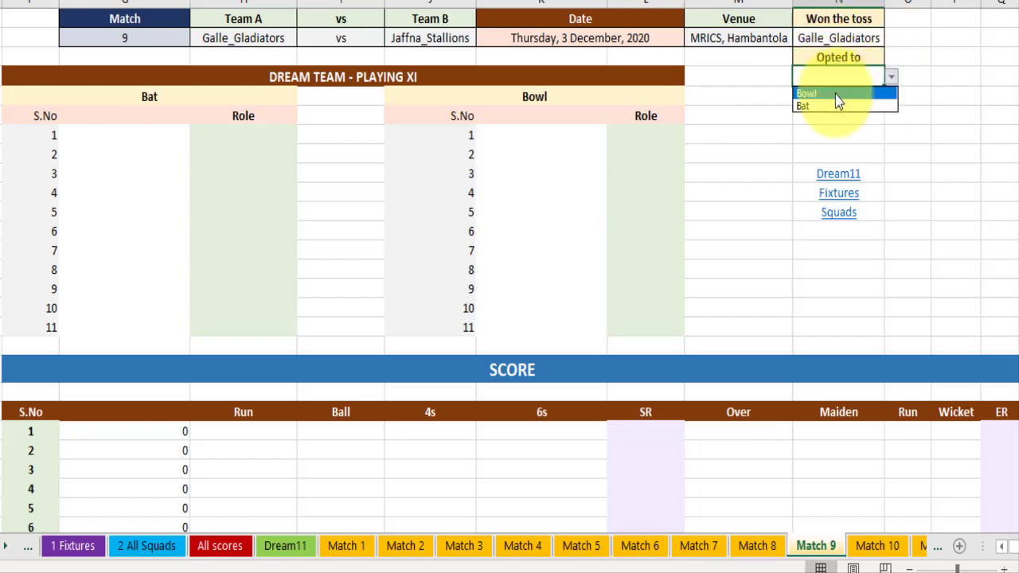
{"action": "left_click", "coordinate": [835, 104]}
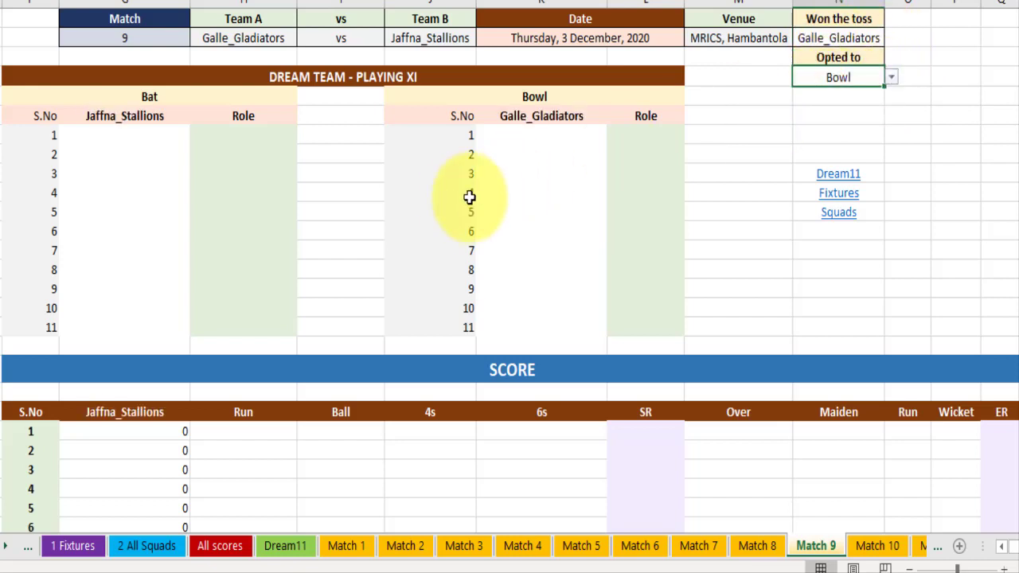
{"action": "left_click", "coordinate": [112, 135]}
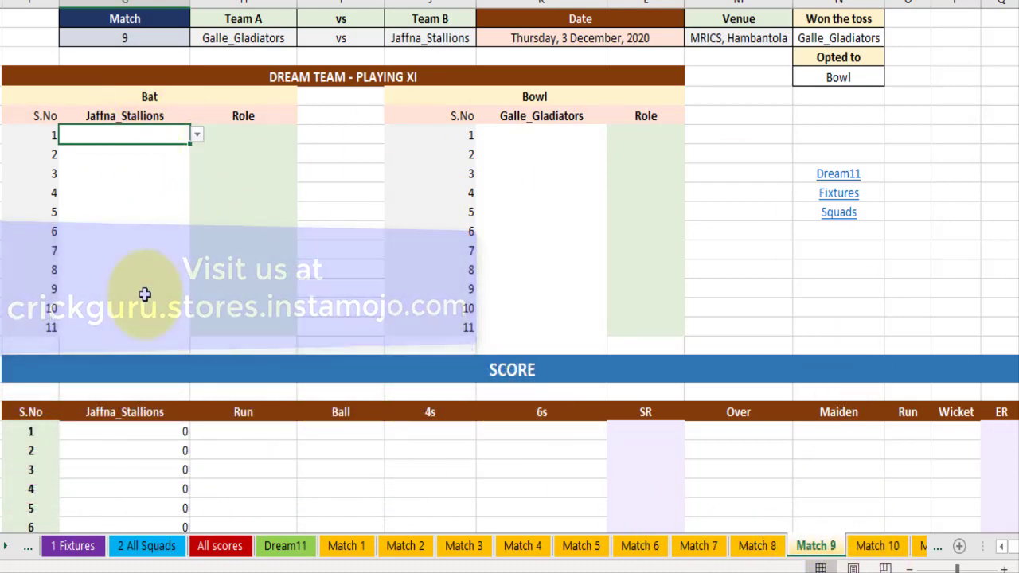
{"action": "left_click", "coordinate": [282, 549]}
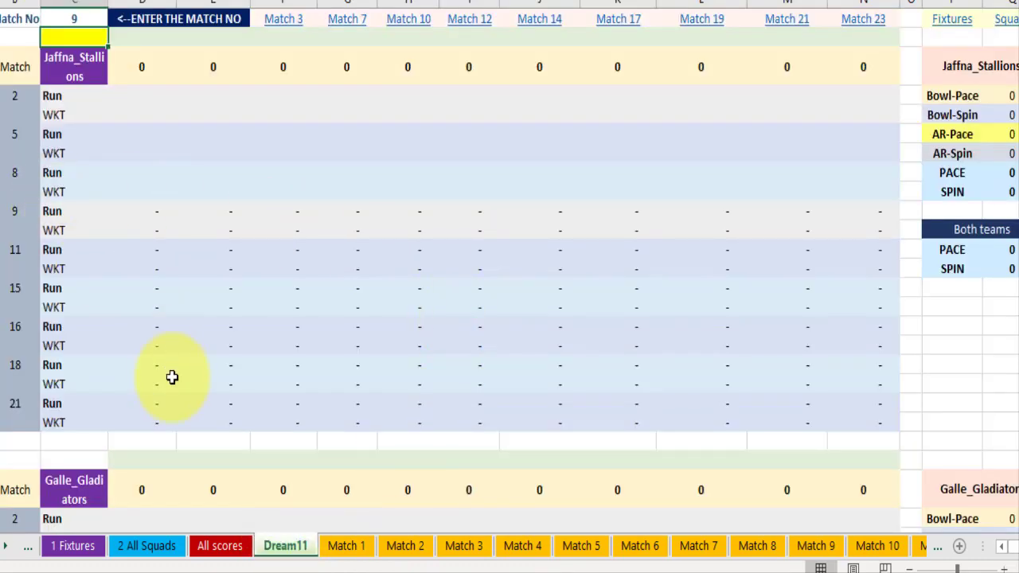
Scroll down to the Dream11 Galle_Gladiators block, then open the Match 6 scorecard
{"action": "scroll", "coordinate": [172, 376], "scroll_direction": "down", "scroll_amount": 4}
{"action": "scroll", "coordinate": [103, 418], "scroll_direction": "down", "scroll_amount": 2}
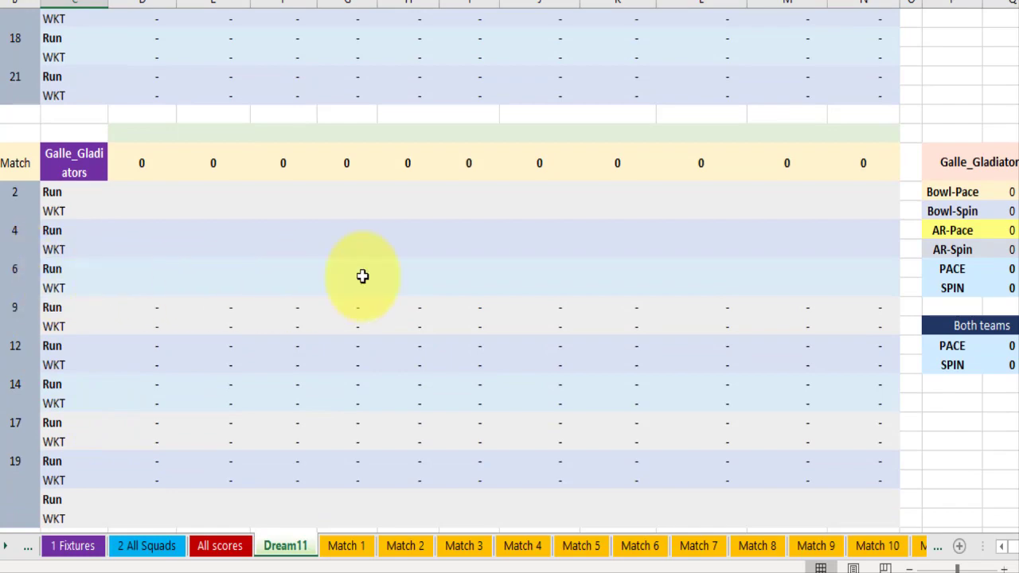
{"action": "left_click", "coordinate": [643, 547]}
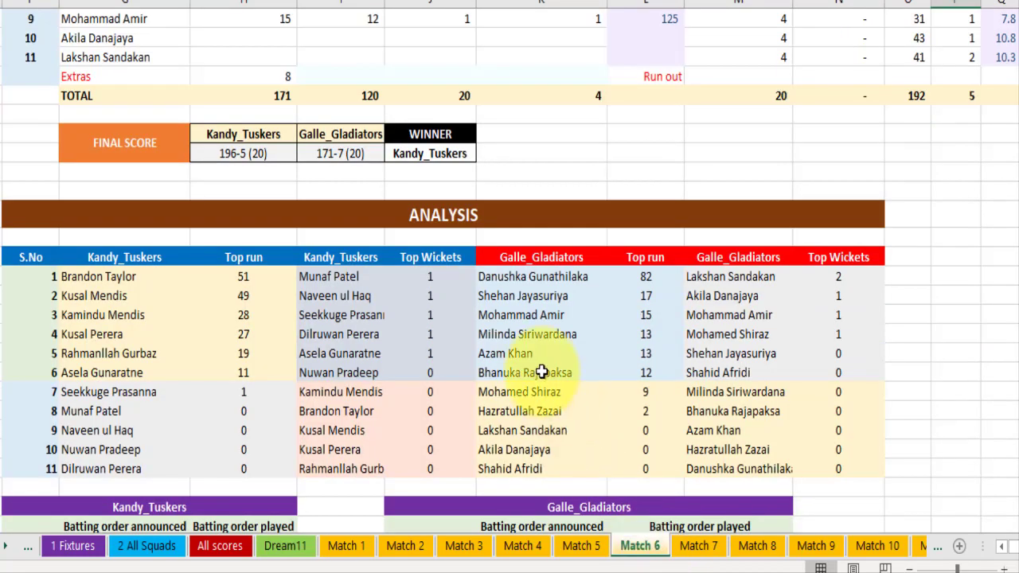
Copy the eleven Galle_Gladiators player names from the Match 6 scorecard
{"action": "scroll", "coordinate": [540, 366], "scroll_direction": "up", "scroll_amount": 6}
{"action": "scroll", "coordinate": [537, 359], "scroll_direction": "up", "scroll_amount": 4}
{"action": "scroll", "coordinate": [177, 341], "scroll_direction": "down", "scroll_amount": 2}
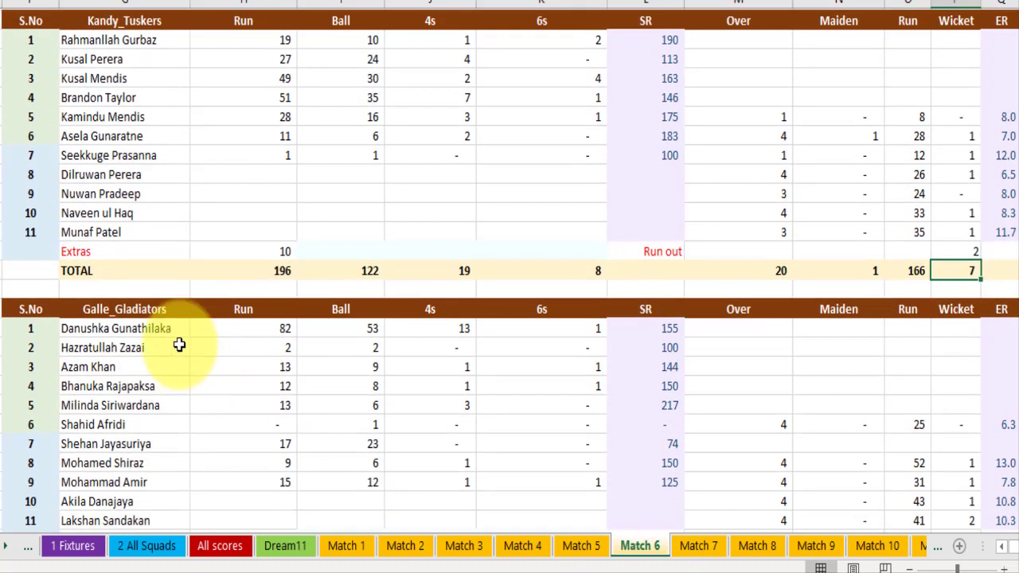
{"action": "mouse_move", "coordinate": [167, 329]}
{"action": "left_mouse_down"}
{"action": "mouse_move", "coordinate": [162, 495]}
{"action": "mouse_move", "coordinate": [166, 459]}
{"action": "left_mouse_up"}
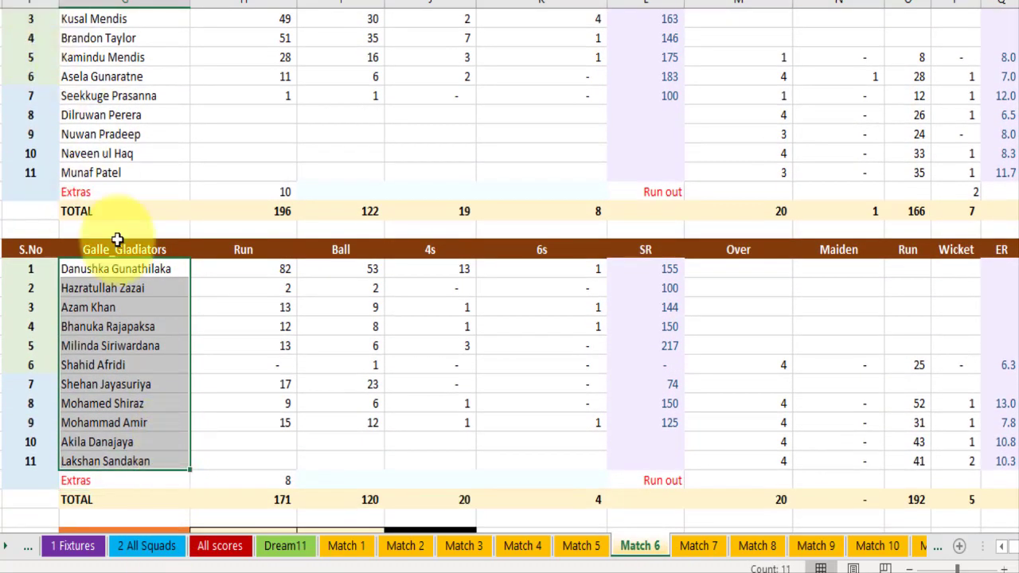
{"action": "key", "text": "ctrl+c"}
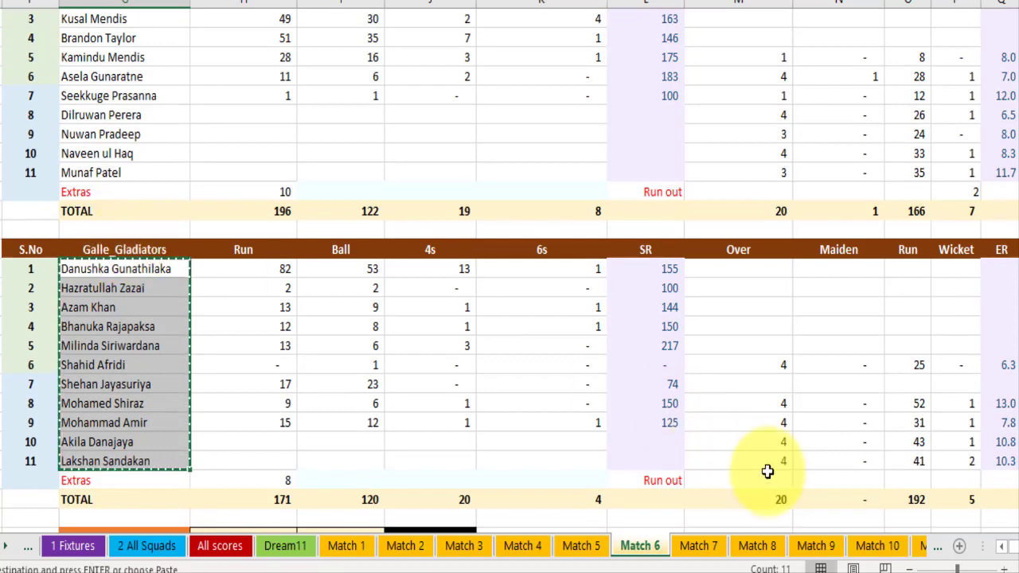
Paste the names as values into Match 9's Galle_Gladiators bowling slots, then view Dream11
{"action": "left_click", "coordinate": [868, 546]}
{"action": "scroll", "coordinate": [608, 329], "scroll_direction": "up", "scroll_amount": 8}
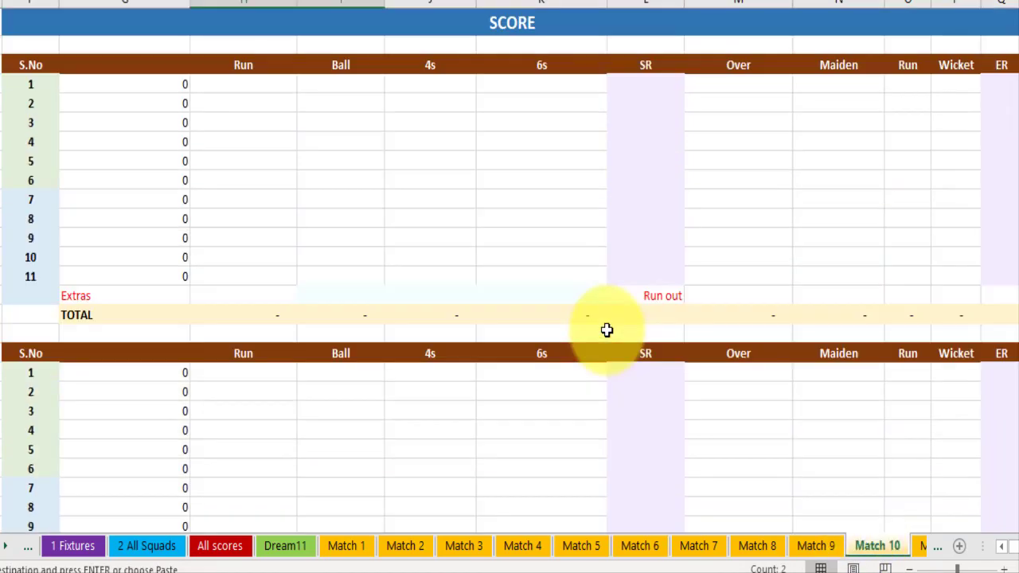
{"action": "scroll", "coordinate": [607, 329], "scroll_direction": "up", "scroll_amount": 2}
{"action": "scroll", "coordinate": [607, 330], "scroll_direction": "up", "scroll_amount": 4}
{"action": "left_click", "coordinate": [816, 546]}
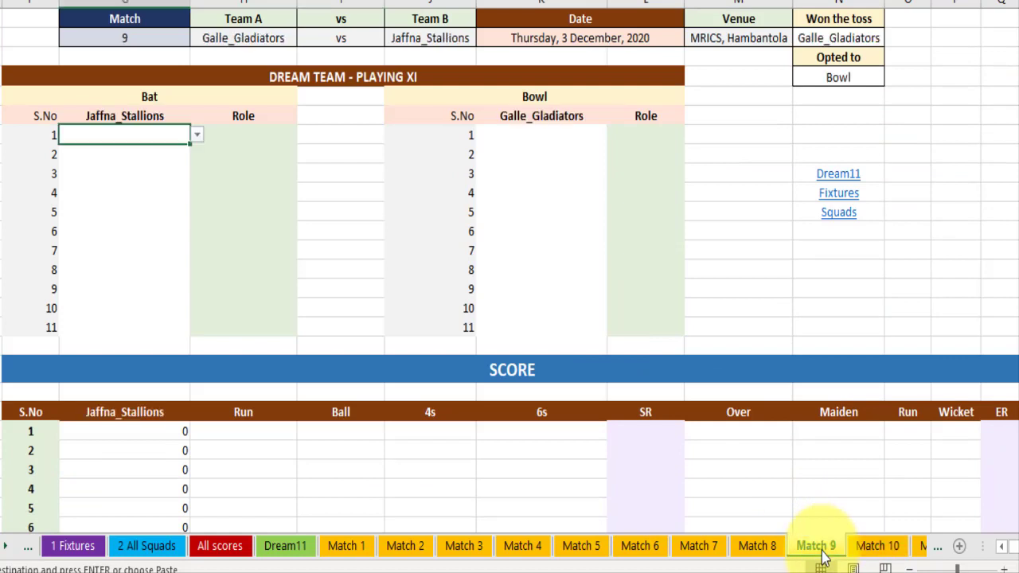
{"action": "left_click", "coordinate": [546, 133]}
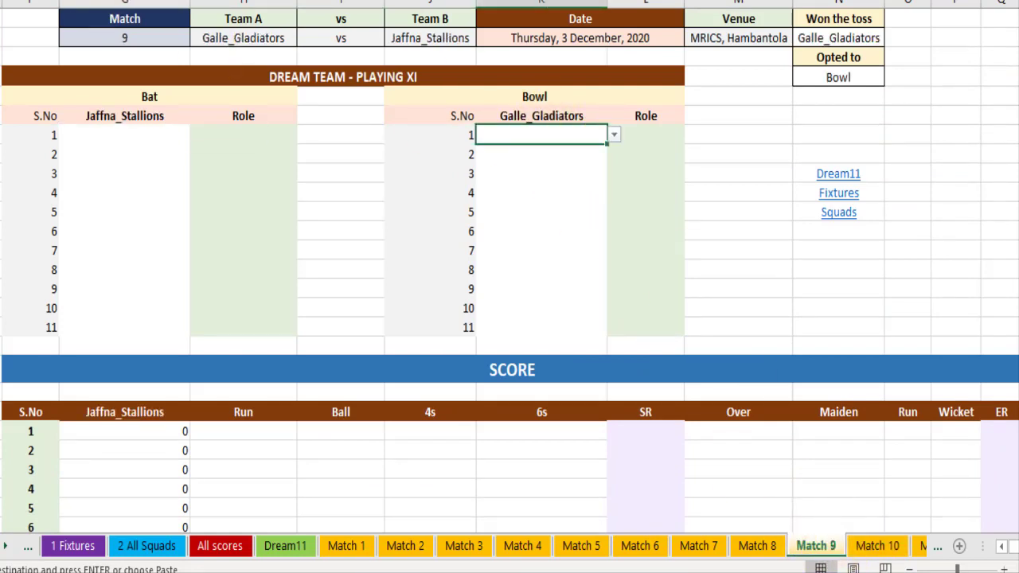
{"action": "left_click", "coordinate": [8, 3]}
{"action": "left_click", "coordinate": [8, 5]}
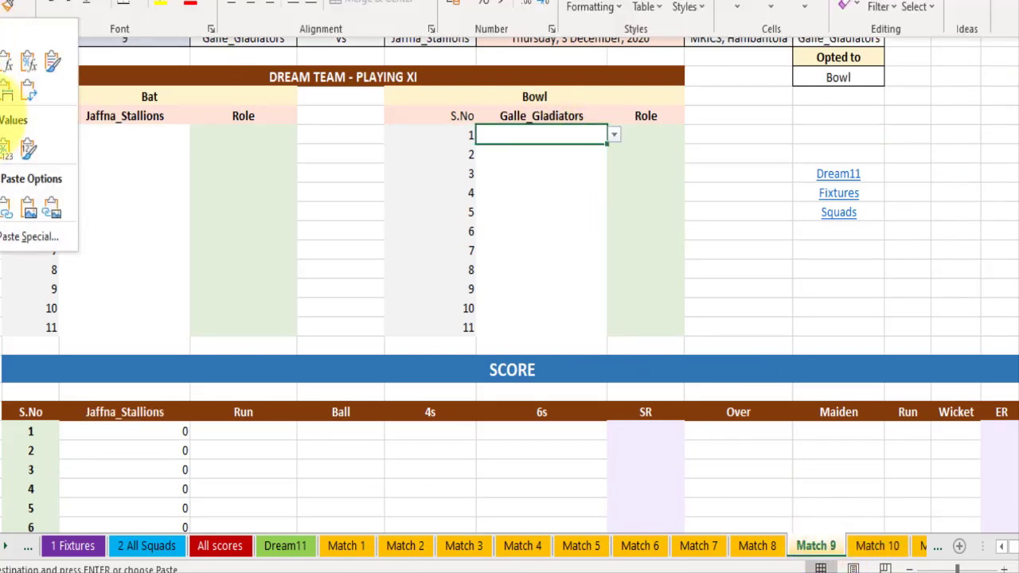
{"action": "left_click", "coordinate": [6, 138]}
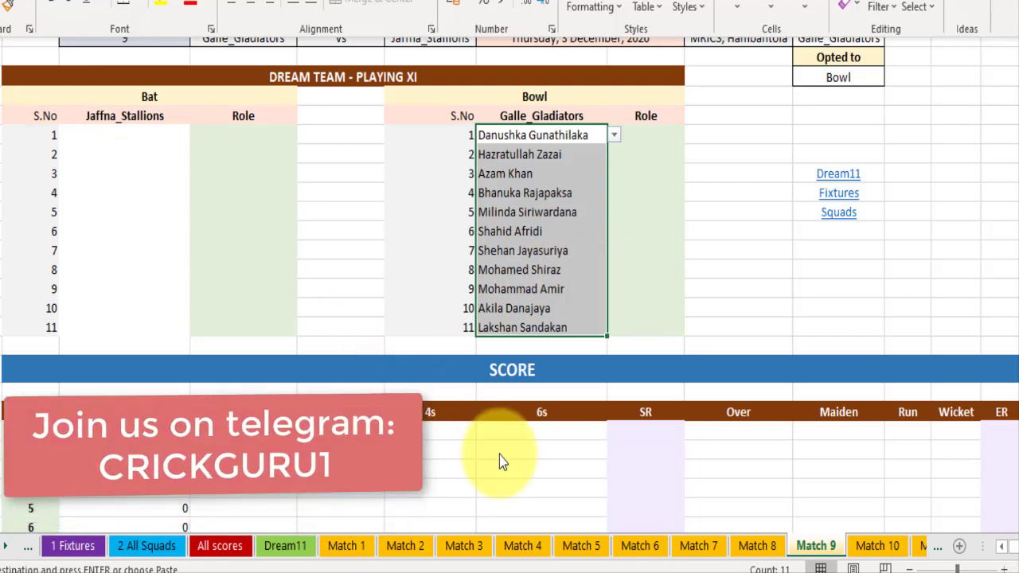
{"action": "left_click", "coordinate": [284, 546]}
{"action": "scroll", "coordinate": [258, 469], "scroll_direction": "up", "scroll_amount": 6}
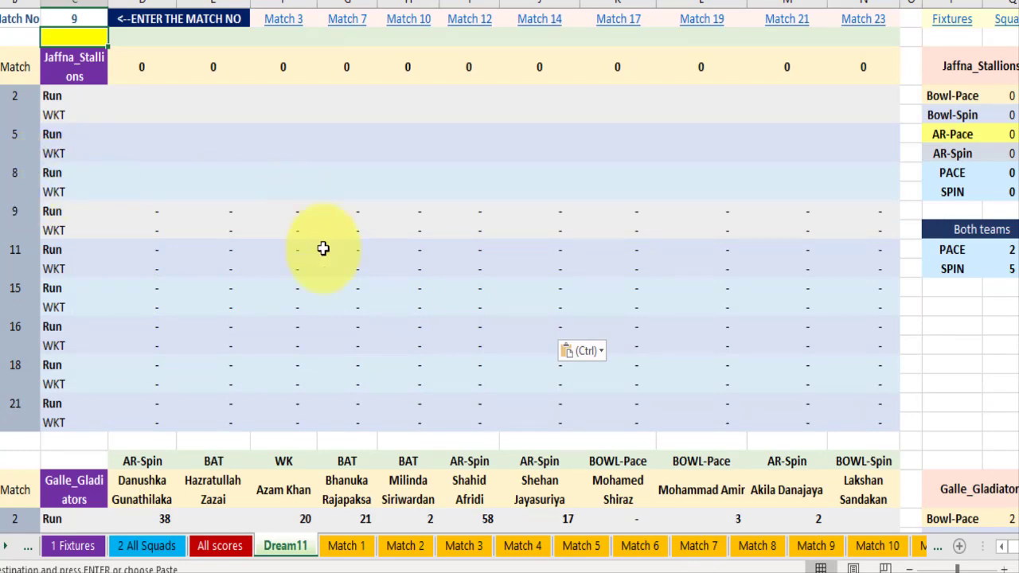
Copy Jaffna_Stallions' eleven names from Match 8 and paste them as values into Match 9's batting slots
{"action": "left_click", "coordinate": [773, 549]}
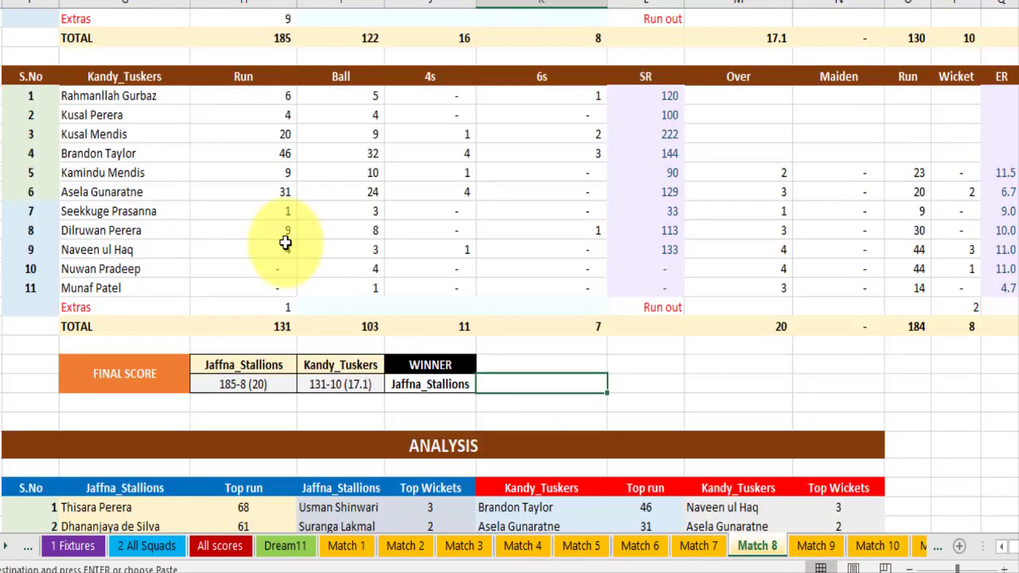
{"action": "scroll", "coordinate": [212, 212], "scroll_direction": "down", "scroll_amount": 4}
{"action": "scroll", "coordinate": [212, 213], "scroll_direction": "up", "scroll_amount": 4}
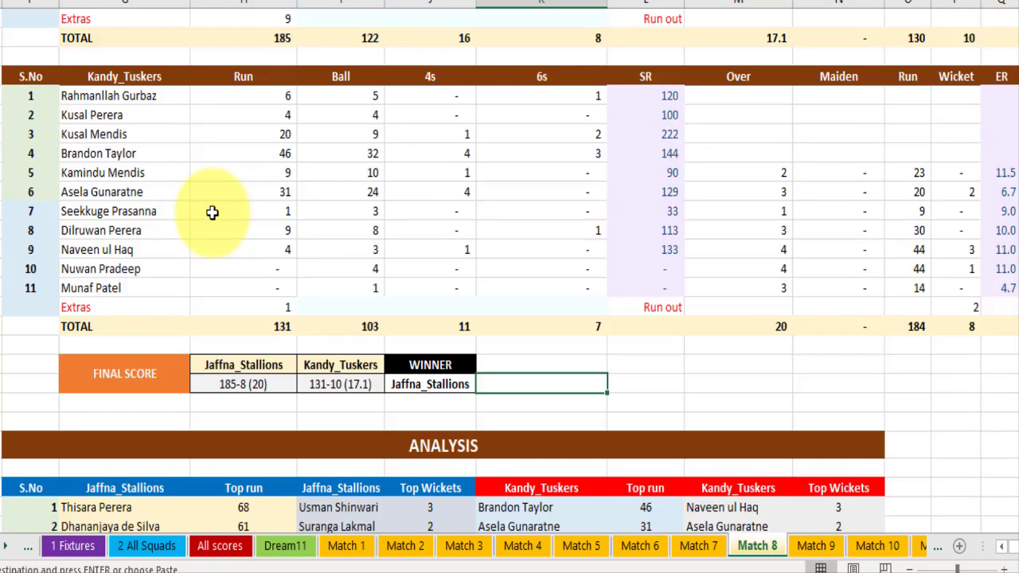
{"action": "scroll", "coordinate": [212, 213], "scroll_direction": "up", "scroll_amount": 6}
{"action": "left_click_drag", "start_coordinate": [123, 165], "coordinate": [127, 353]}
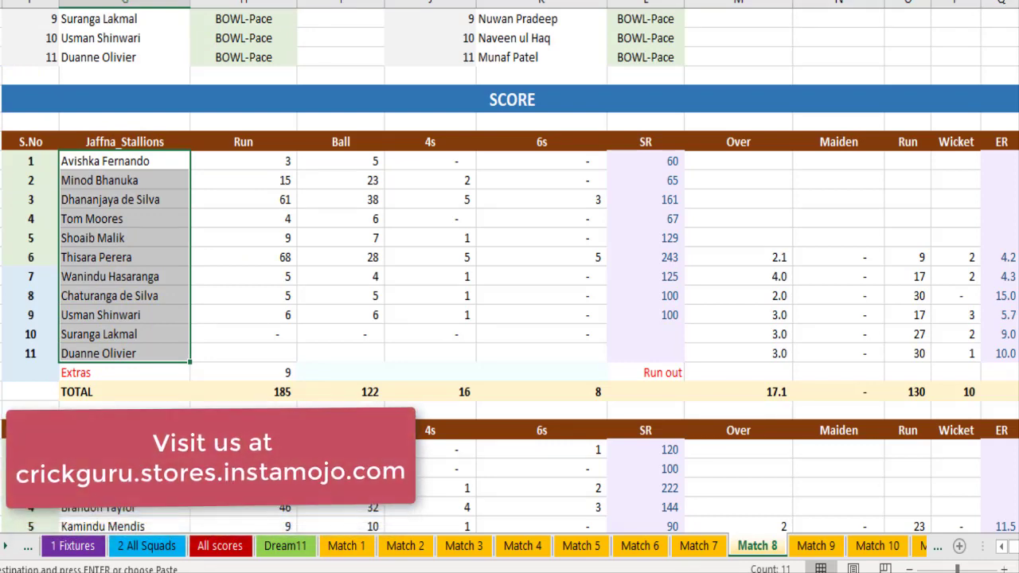
{"action": "left_click", "coordinate": [815, 546]}
{"action": "left_click", "coordinate": [134, 137]}
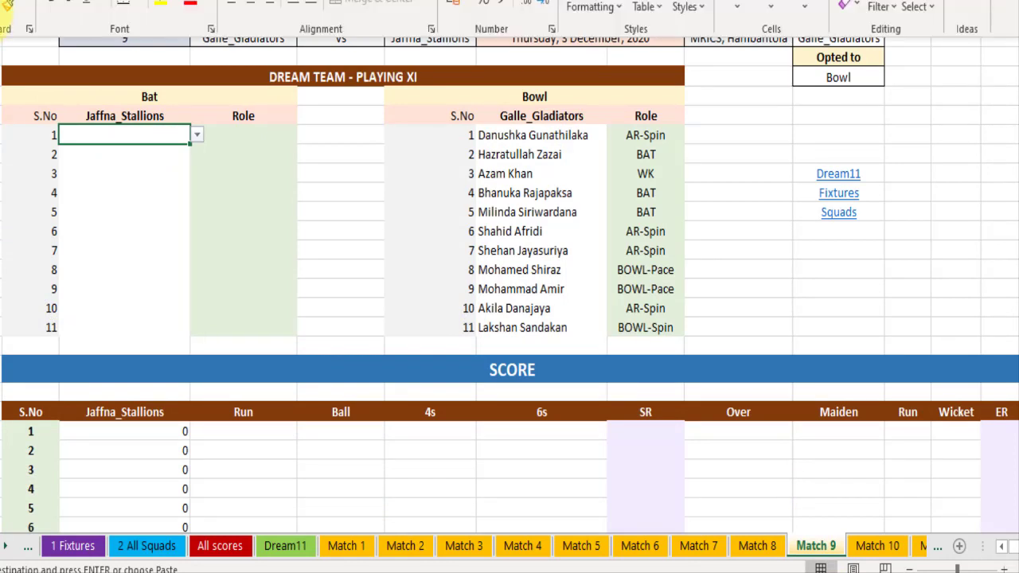
{"action": "left_click", "coordinate": [6, 3]}
{"action": "left_click", "coordinate": [6, 148]}
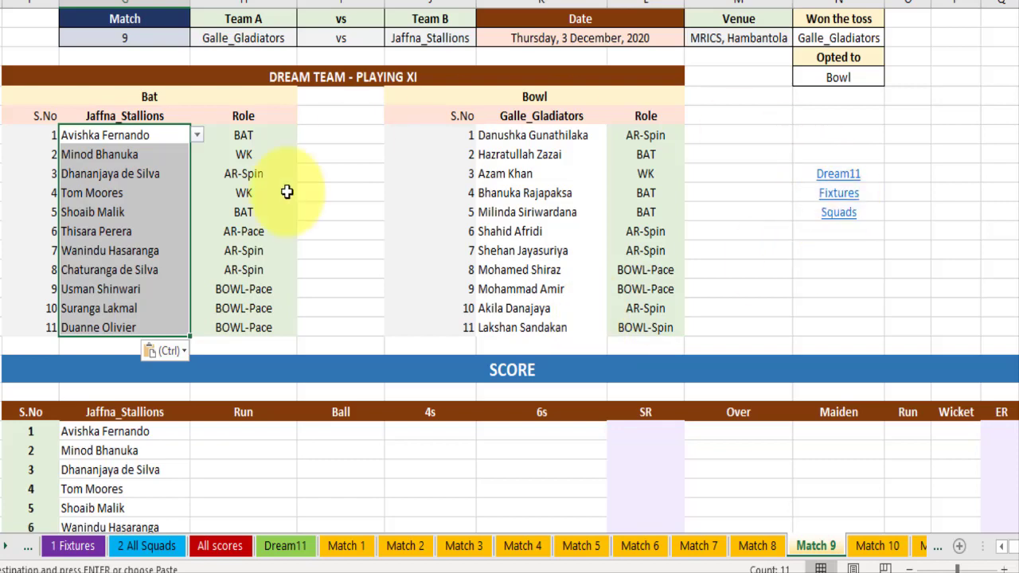
Cross-check Avishka Fernando's Dream11 run figure against his Match 5 runs, balls and strike rate
{"action": "left_click", "coordinate": [283, 546]}
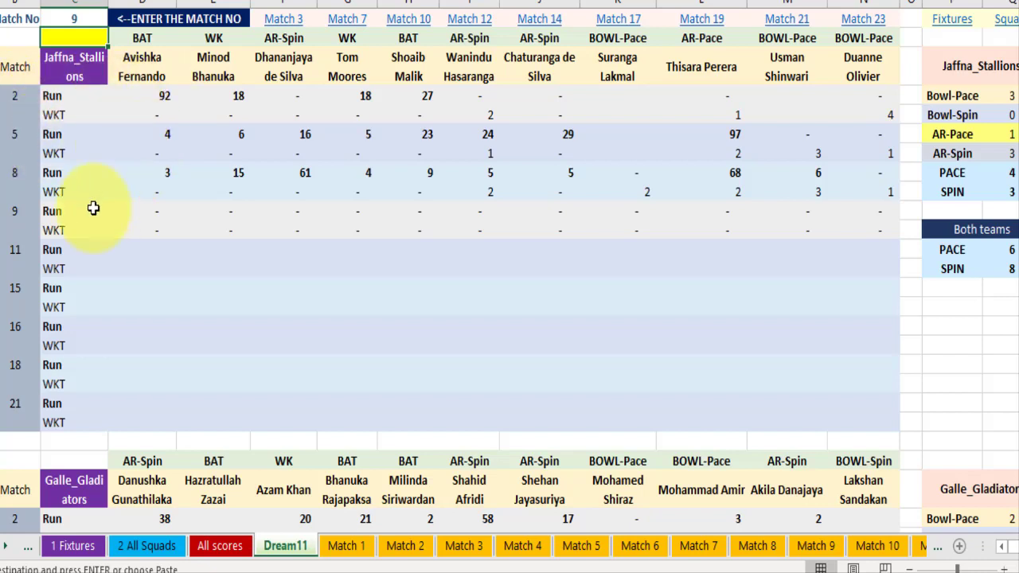
{"action": "left_click", "coordinate": [167, 179]}
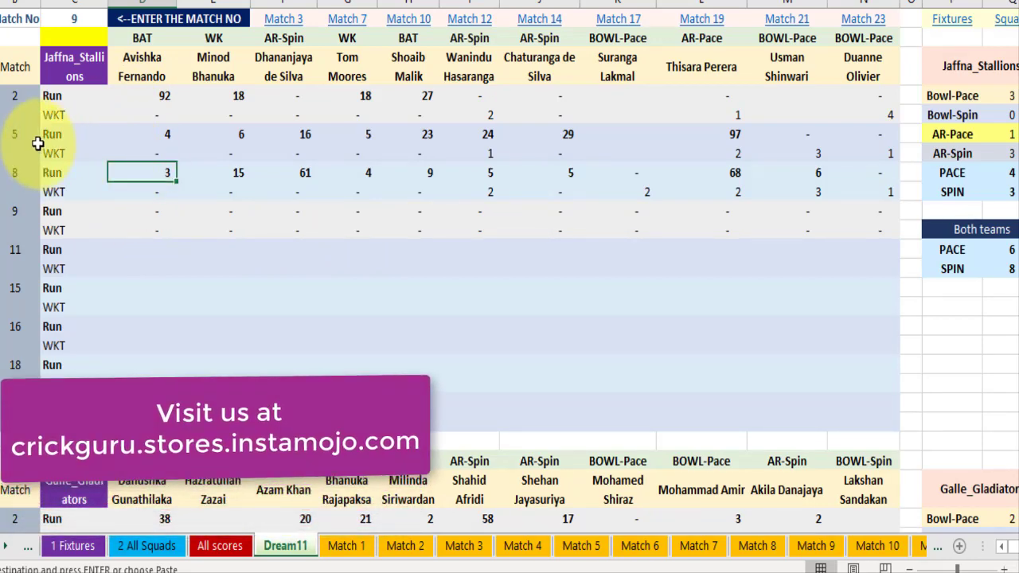
{"action": "left_click", "coordinate": [581, 546]}
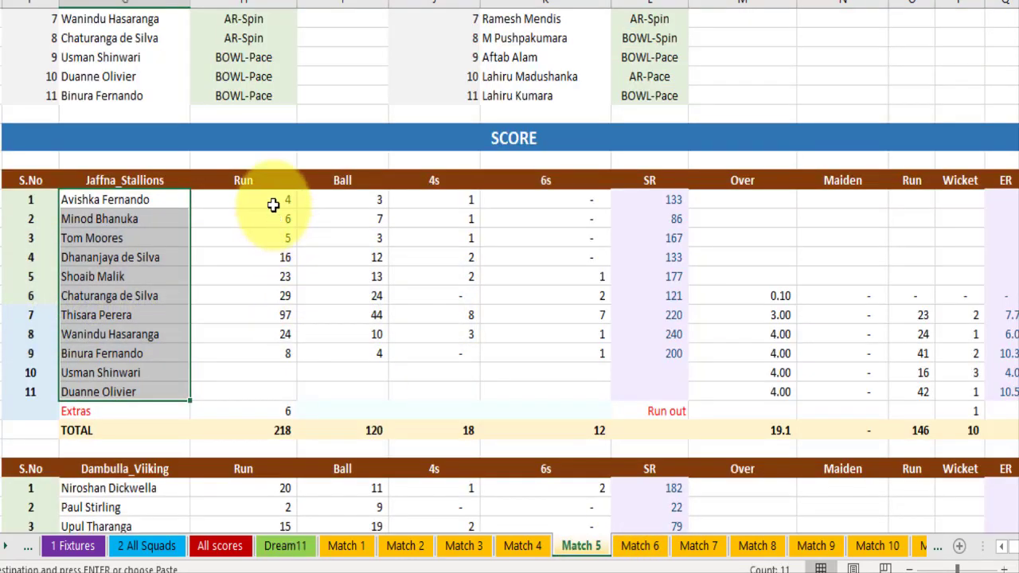
{"action": "left_click", "coordinate": [279, 204]}
{"action": "left_click", "coordinate": [352, 209]}
{"action": "left_click", "coordinate": [273, 200]}
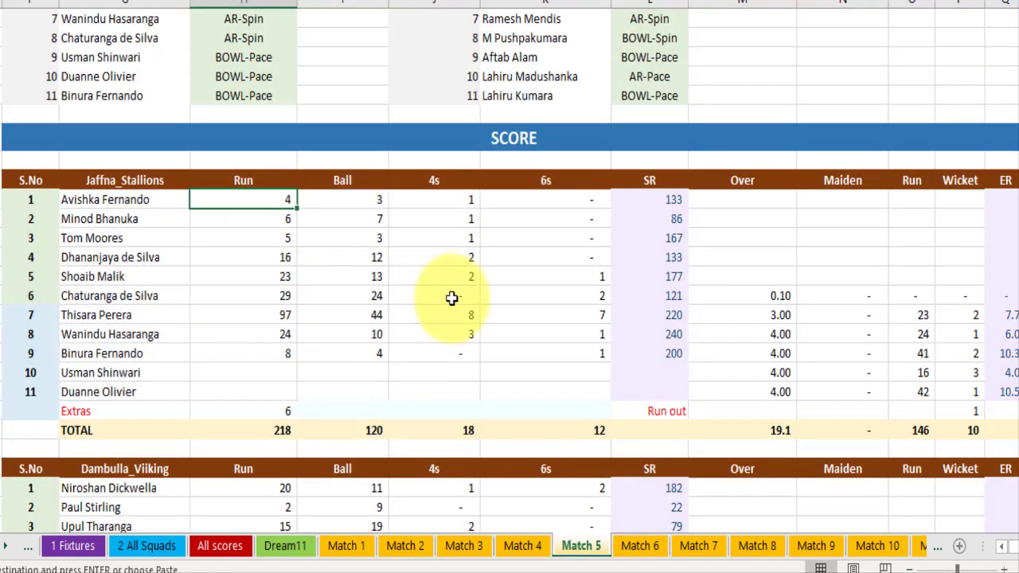
{"action": "left_click", "coordinate": [639, 204]}
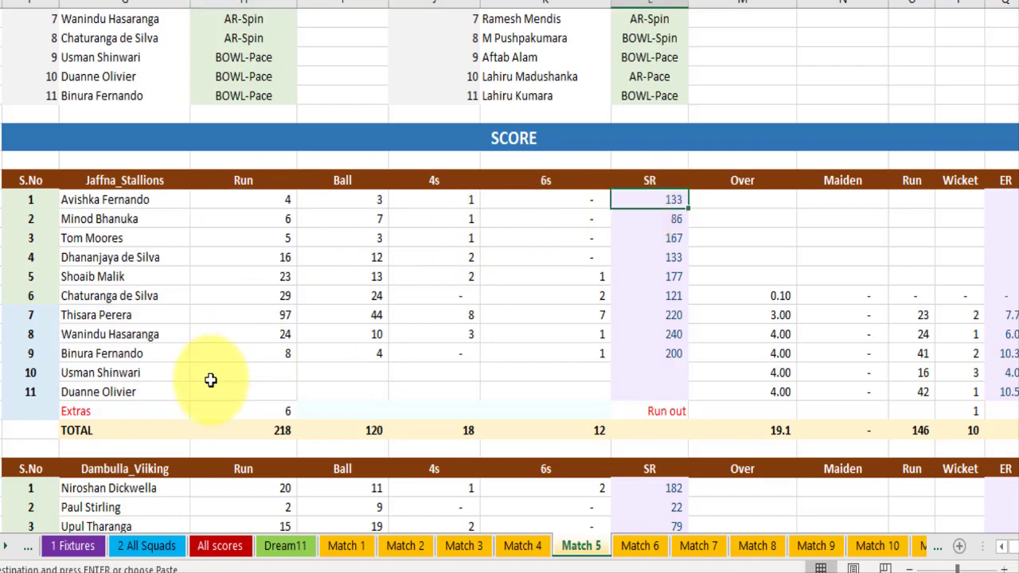
{"action": "left_click", "coordinate": [292, 546]}
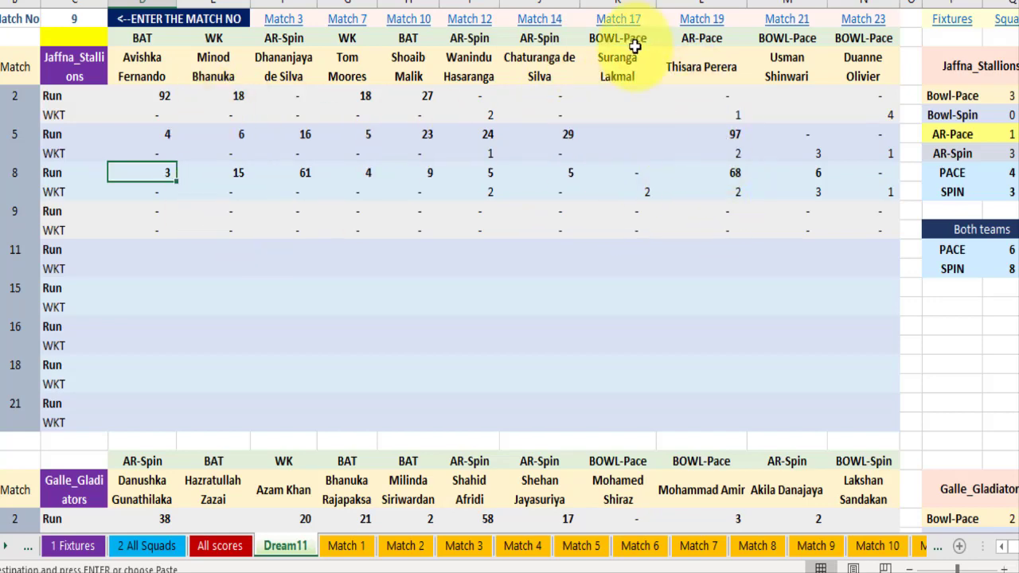
Scroll through the Dream11 team tables down to the Galle_Gladiators block
{"action": "scroll", "coordinate": [382, 256], "scroll_direction": "down", "scroll_amount": 4}
{"action": "scroll", "coordinate": [373, 253], "scroll_direction": "down", "scroll_amount": 8}
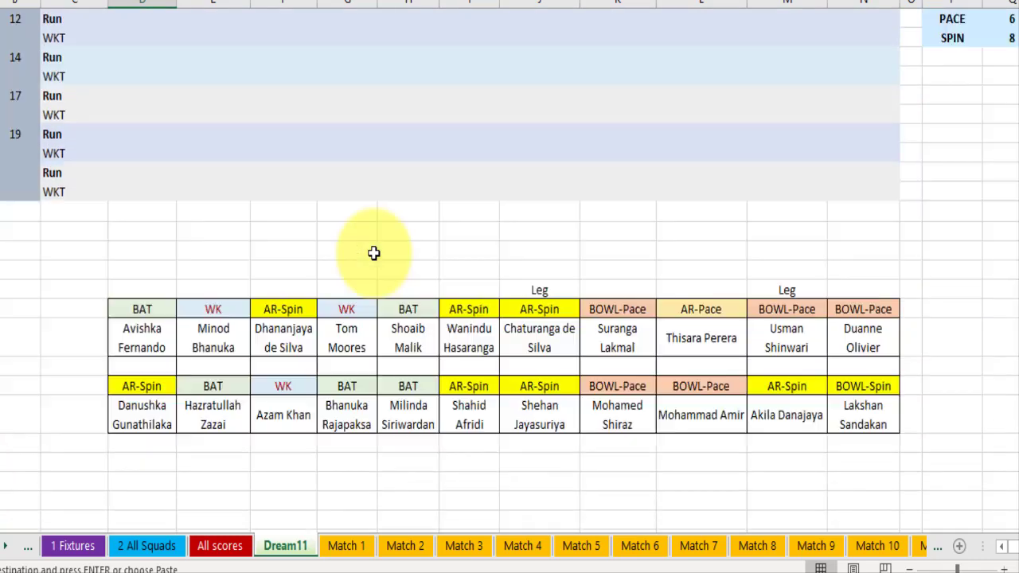
{"action": "scroll", "coordinate": [373, 253], "scroll_direction": "up", "scroll_amount": 4}
{"action": "scroll", "coordinate": [373, 253], "scroll_direction": "up", "scroll_amount": 4}
{"action": "scroll", "coordinate": [373, 253], "scroll_direction": "up", "scroll_amount": 3}
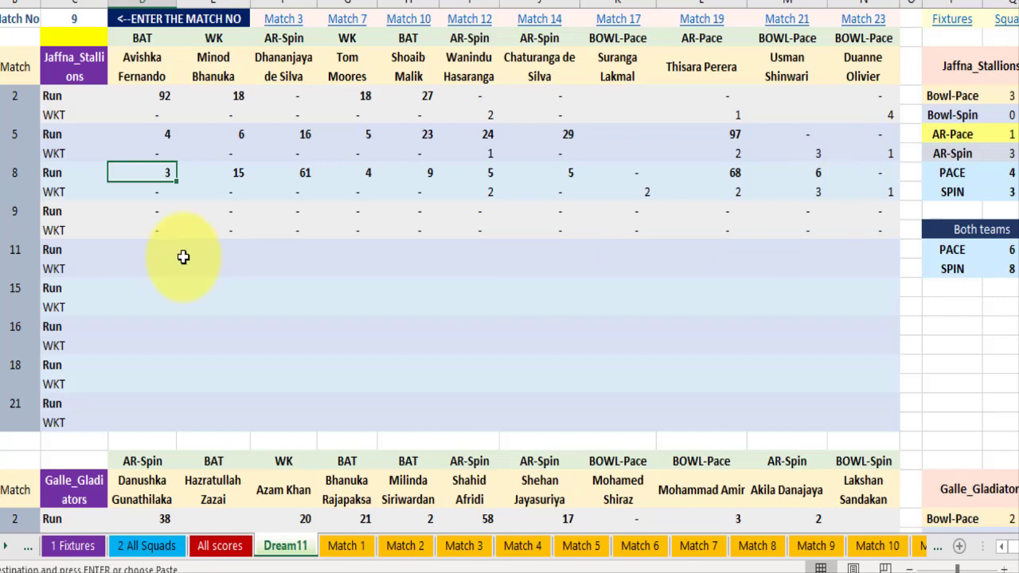
{"action": "scroll", "coordinate": [183, 256], "scroll_direction": "down", "scroll_amount": 1}
{"action": "scroll", "coordinate": [183, 256], "scroll_direction": "down", "scroll_amount": 3}
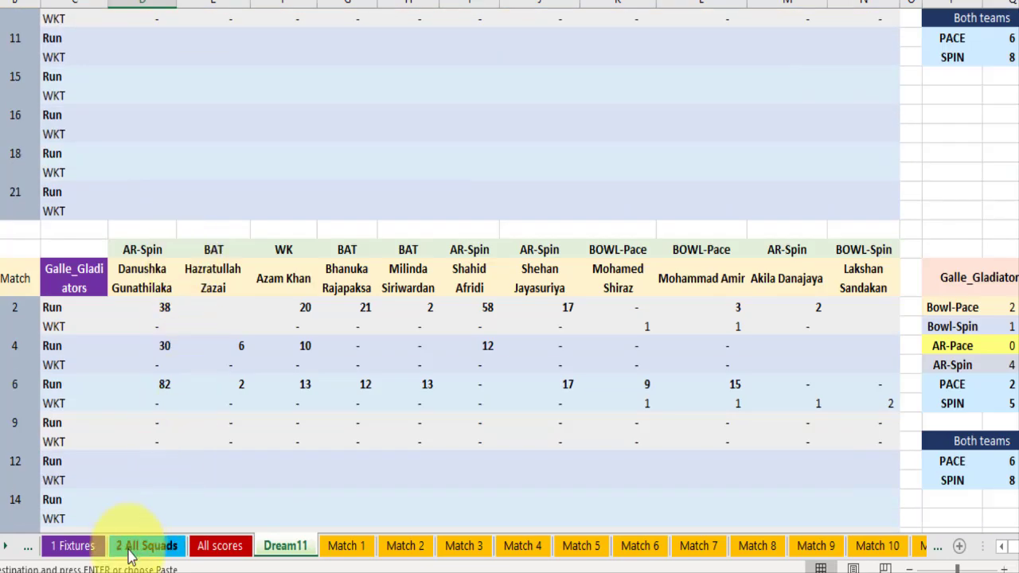
{"action": "left_click", "coordinate": [72, 546]}
{"action": "scroll", "coordinate": [182, 348], "scroll_direction": "down", "scroll_amount": 8}
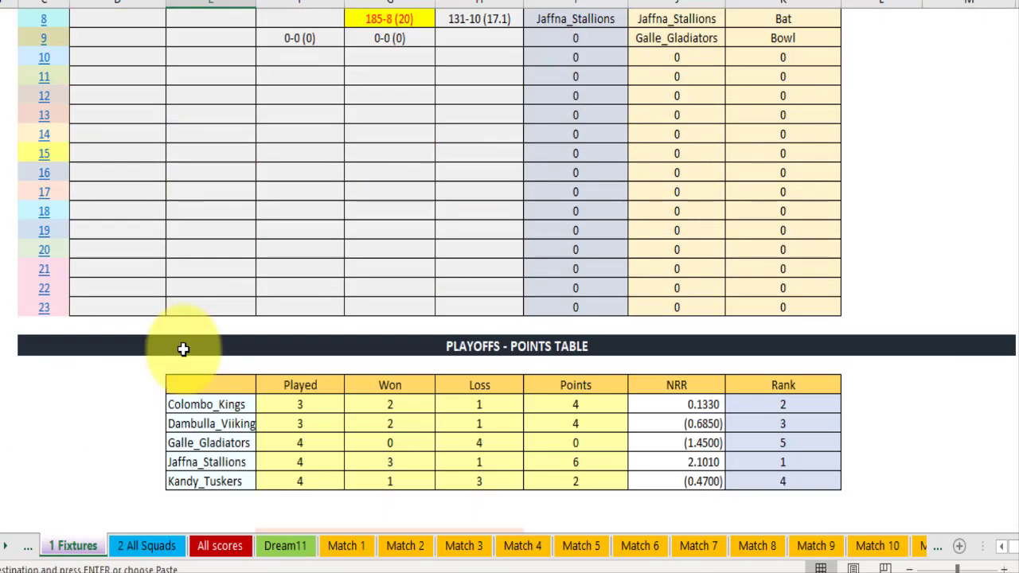
{"action": "scroll", "coordinate": [181, 398], "scroll_direction": "down", "scroll_amount": 2}
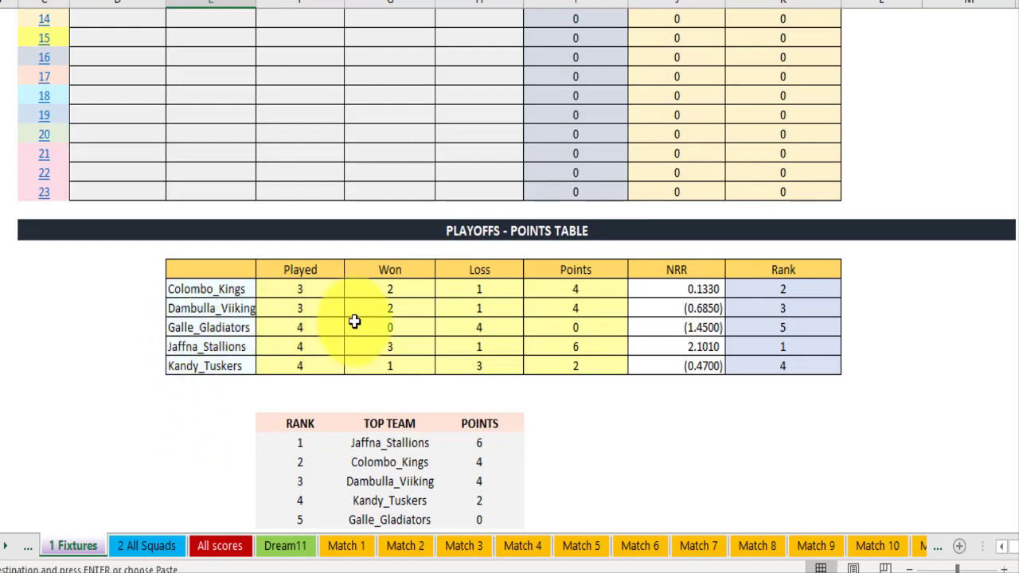
{"action": "scroll", "coordinate": [293, 480], "scroll_direction": "down", "scroll_amount": 2}
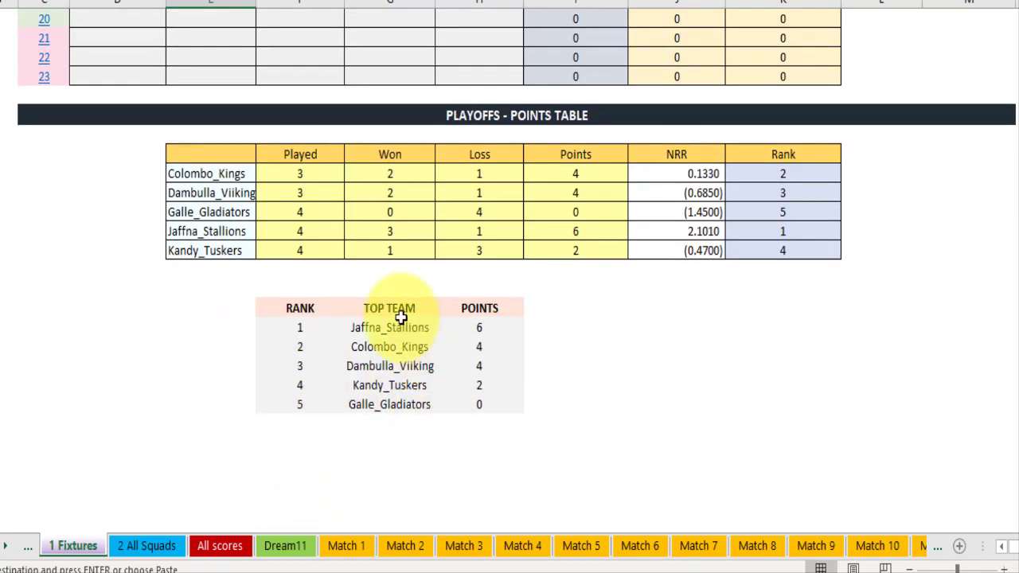
{"action": "left_click", "coordinate": [806, 546]}
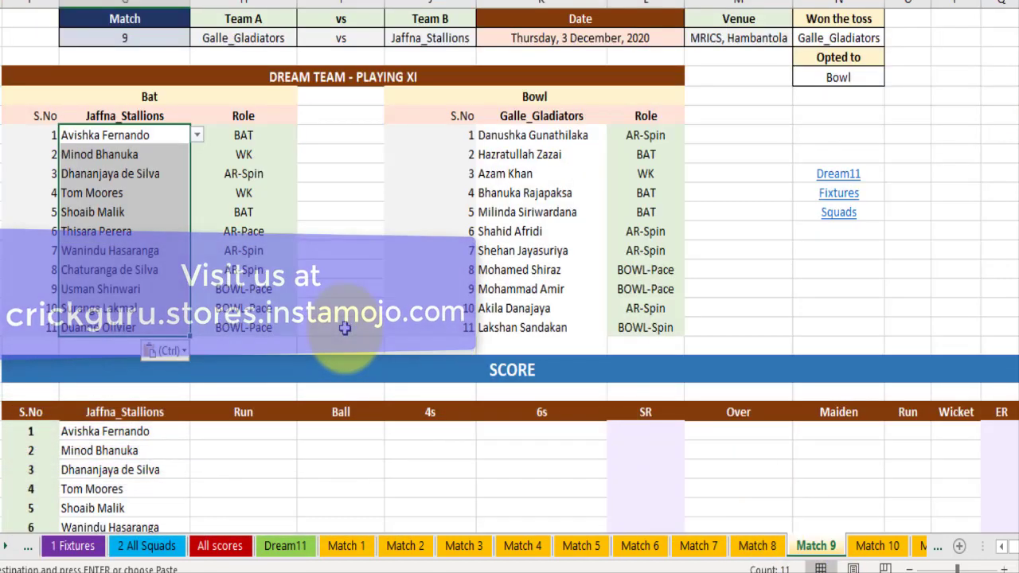
{"action": "scroll", "coordinate": [342, 331], "scroll_direction": "down", "scroll_amount": 4}
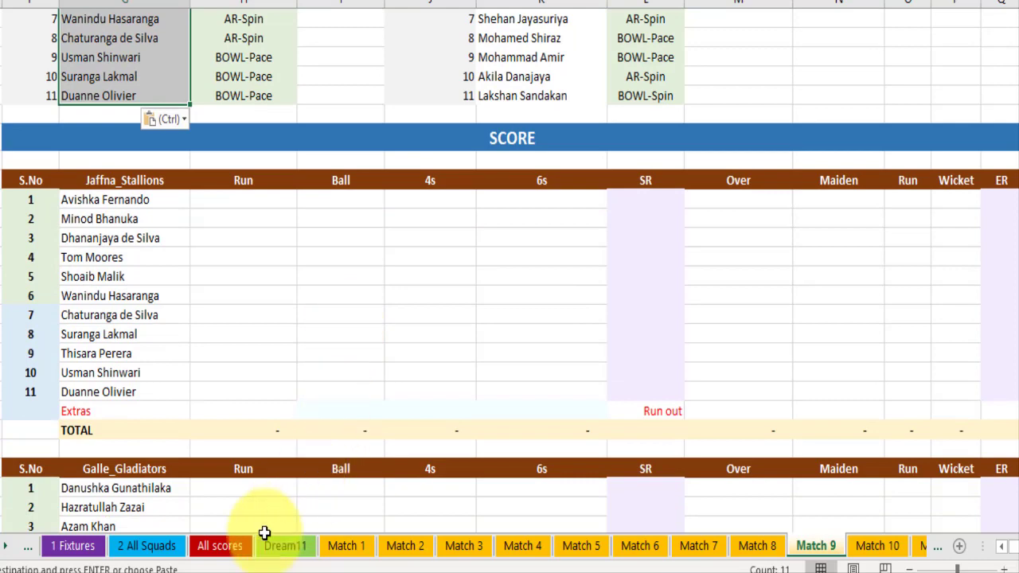
{"action": "left_click", "coordinate": [280, 545]}
{"action": "scroll", "coordinate": [309, 343], "scroll_direction": "down", "scroll_amount": 2}
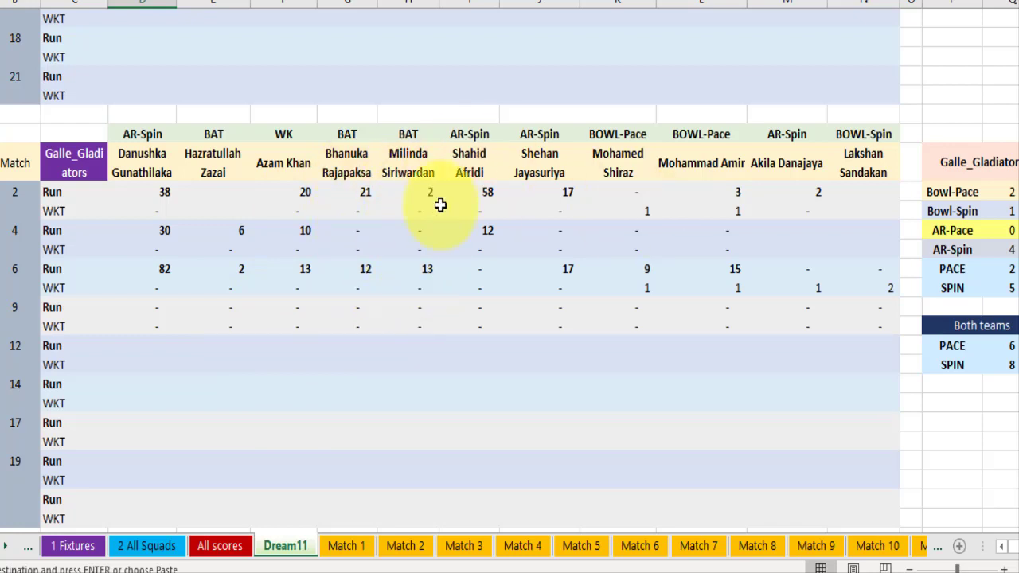
On the All scores sheet, filter the TEAM column to Galle_Gladiators only
{"action": "left_click", "coordinate": [209, 548]}
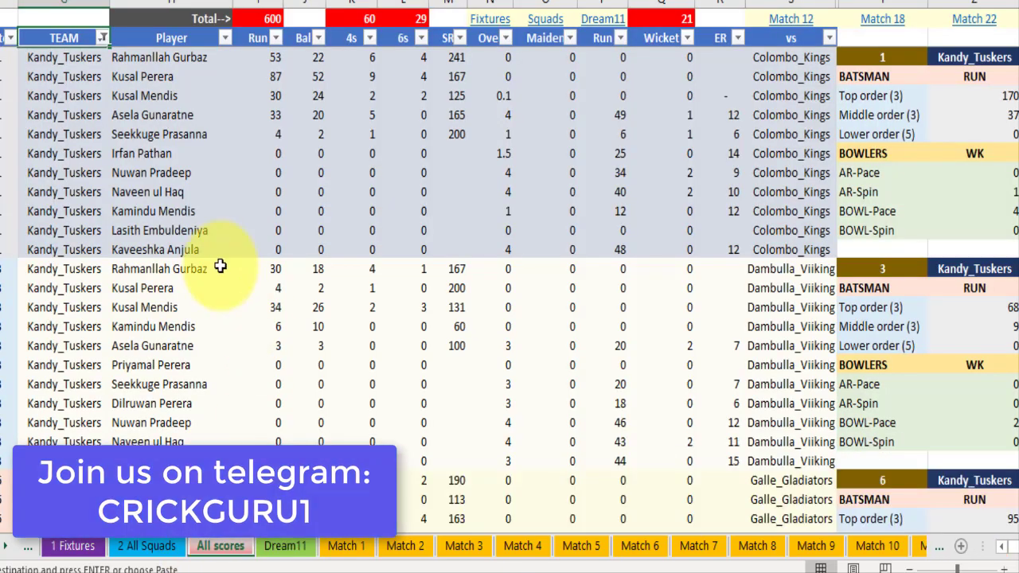
{"action": "left_click", "coordinate": [103, 37]}
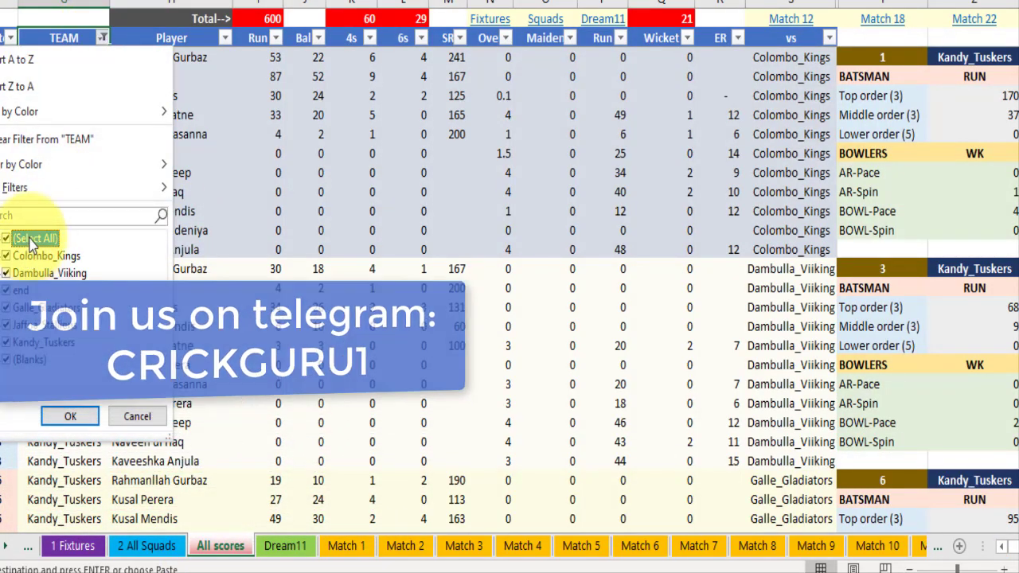
{"action": "left_click", "coordinate": [8, 238]}
{"action": "left_click", "coordinate": [24, 309]}
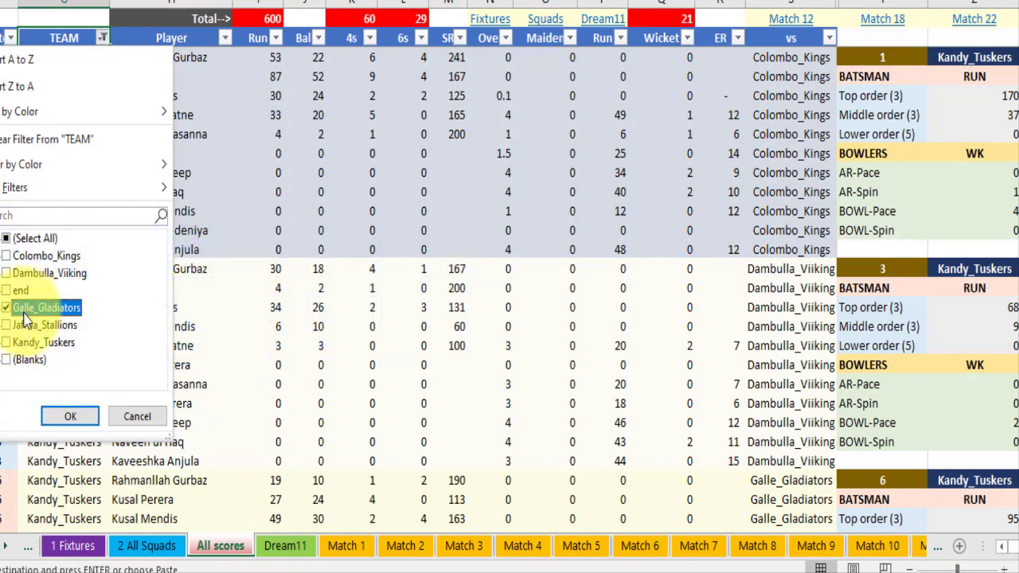
{"action": "left_click", "coordinate": [67, 416]}
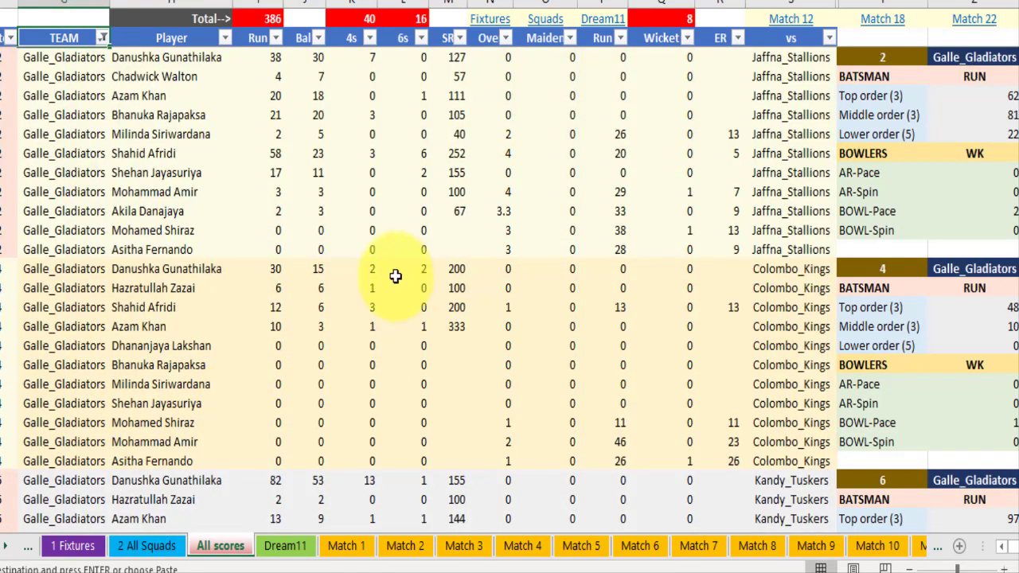
Review Galle_Gladiators' per-match player stats, including match 6's top-order total of 97 runs
{"action": "scroll", "coordinate": [205, 234], "scroll_direction": "down", "scroll_amount": 5}
{"action": "scroll", "coordinate": [205, 234], "scroll_direction": "down", "scroll_amount": 5}
{"action": "scroll", "coordinate": [207, 239], "scroll_direction": "up", "scroll_amount": 4}
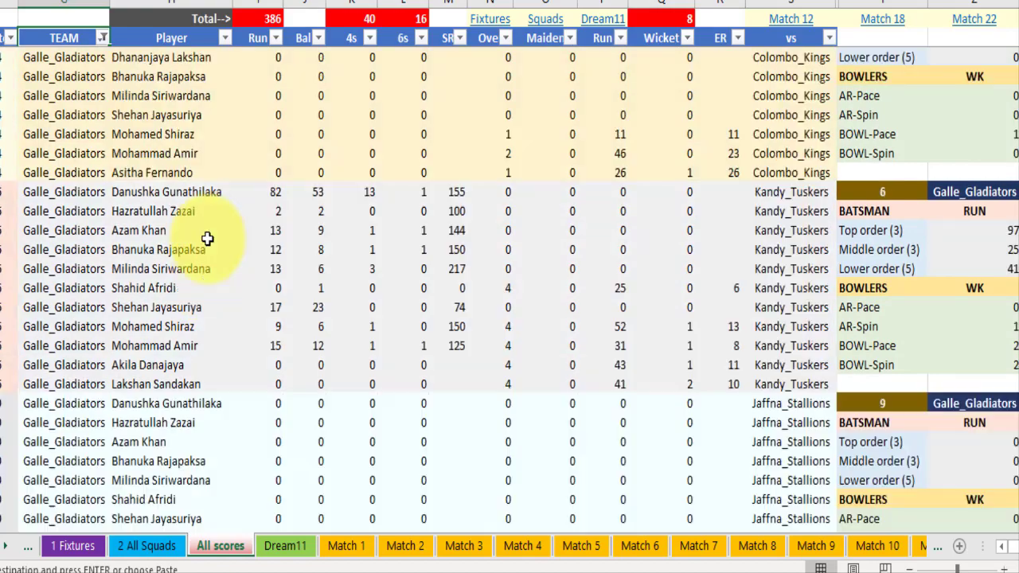
{"action": "scroll", "coordinate": [206, 238], "scroll_direction": "up", "scroll_amount": 6}
{"action": "scroll", "coordinate": [207, 239], "scroll_direction": "down", "scroll_amount": 4}
{"action": "scroll", "coordinate": [207, 239], "scroll_direction": "down", "scroll_amount": 2}
{"action": "scroll", "coordinate": [207, 239], "scroll_direction": "down", "scroll_amount": 1}
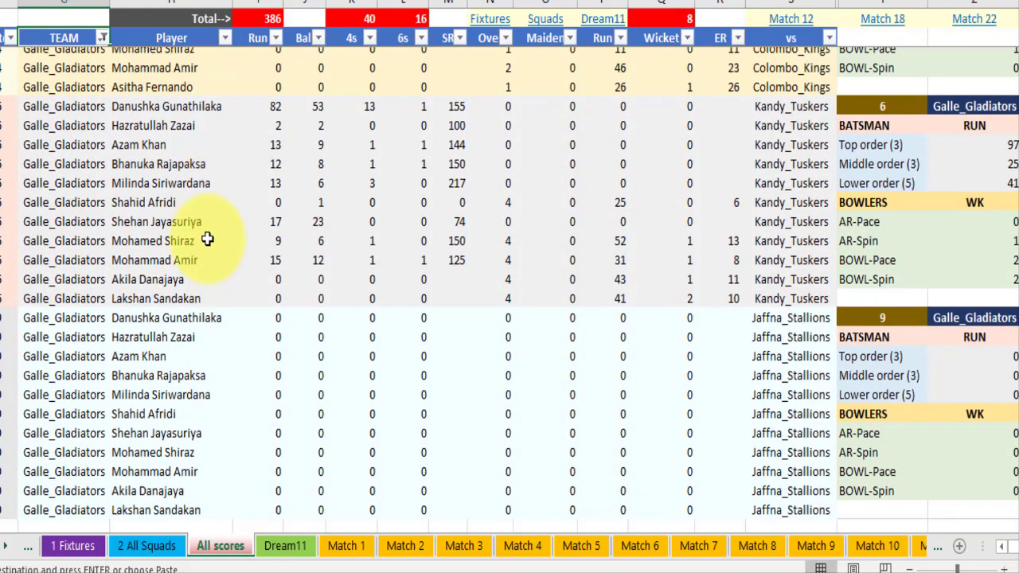
{"action": "scroll", "coordinate": [207, 239], "scroll_direction": "down", "scroll_amount": 3}
{"action": "scroll", "coordinate": [429, 346], "scroll_direction": "up", "scroll_amount": 8}
{"action": "scroll", "coordinate": [406, 255], "scroll_direction": "up", "scroll_amount": 1}
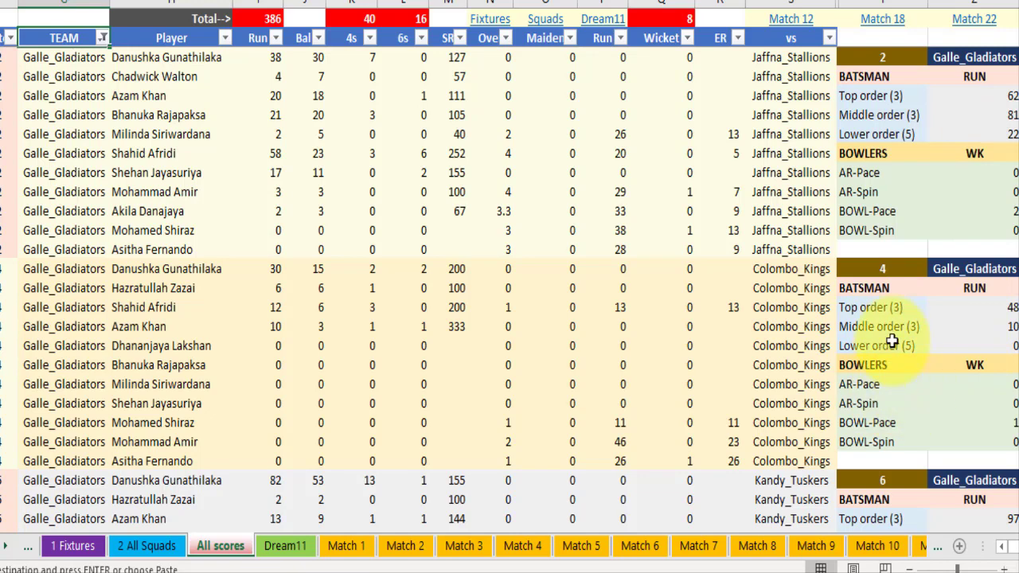
{"action": "scroll", "coordinate": [896, 423], "scroll_direction": "down", "scroll_amount": 2}
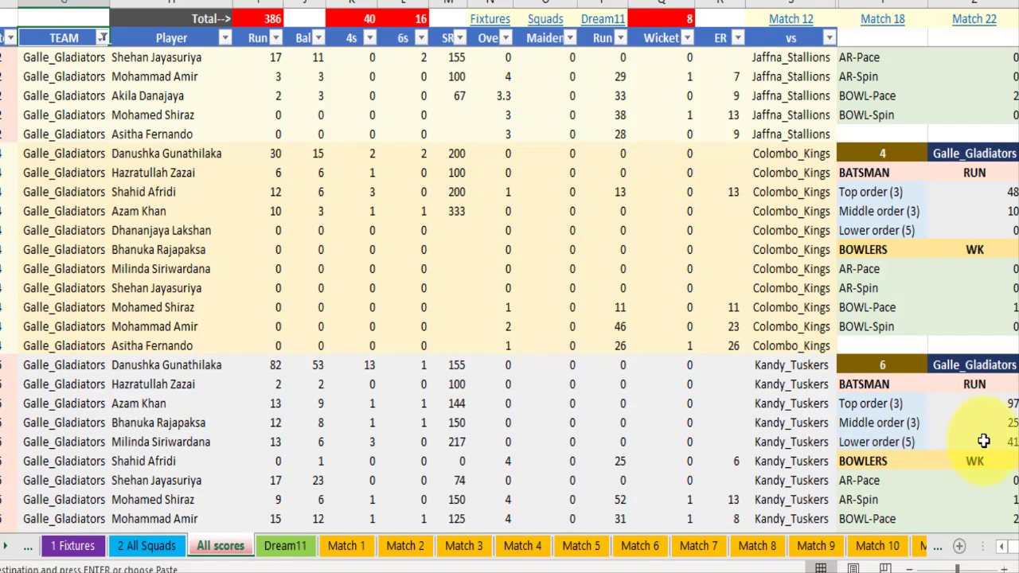
{"action": "scroll", "coordinate": [984, 441], "scroll_direction": "down", "scroll_amount": 1}
{"action": "scroll", "coordinate": [984, 441], "scroll_direction": "down", "scroll_amount": 2}
{"action": "scroll", "coordinate": [983, 441], "scroll_direction": "down", "scroll_amount": 3}
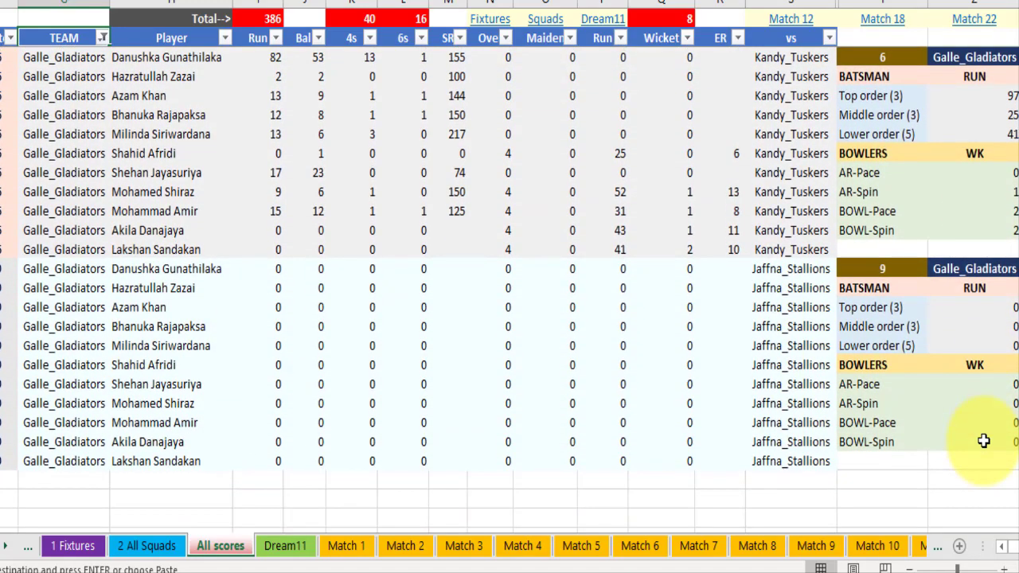
{"action": "scroll", "coordinate": [984, 441], "scroll_direction": "up", "scroll_amount": 1}
{"action": "scroll", "coordinate": [979, 430], "scroll_direction": "up", "scroll_amount": 5}
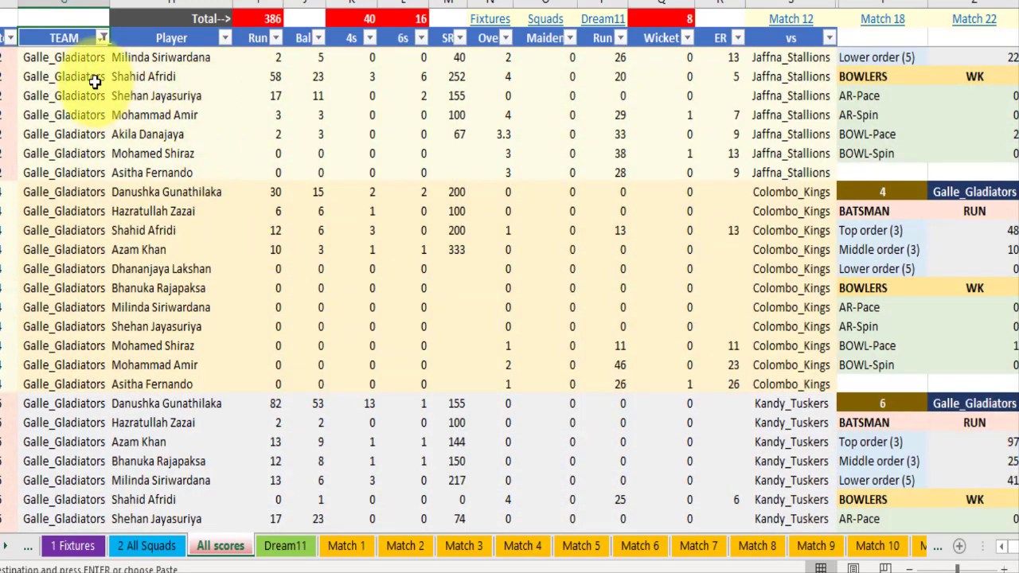
Switch the TEAM filter from Galle_Gladiators to Jaffna_Stallions
{"action": "left_click", "coordinate": [102, 37]}
{"action": "left_click", "coordinate": [17, 307]}
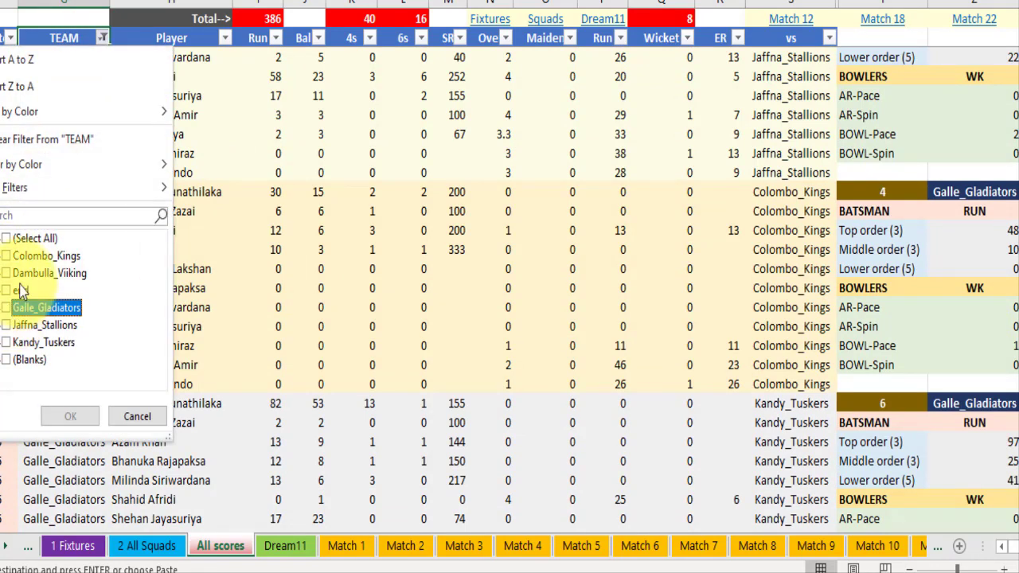
{"action": "left_click", "coordinate": [17, 308]}
{"action": "left_click", "coordinate": [72, 416]}
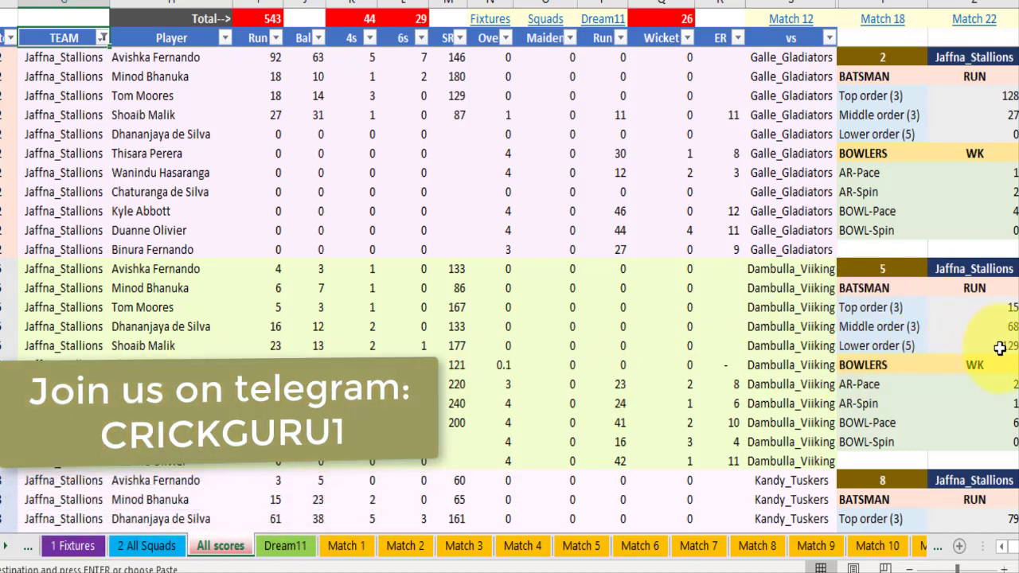
Review Jaffna_Stallions' per-match scores, checking the Lower order (5) run total of 129
{"action": "left_click", "coordinate": [946, 345]}
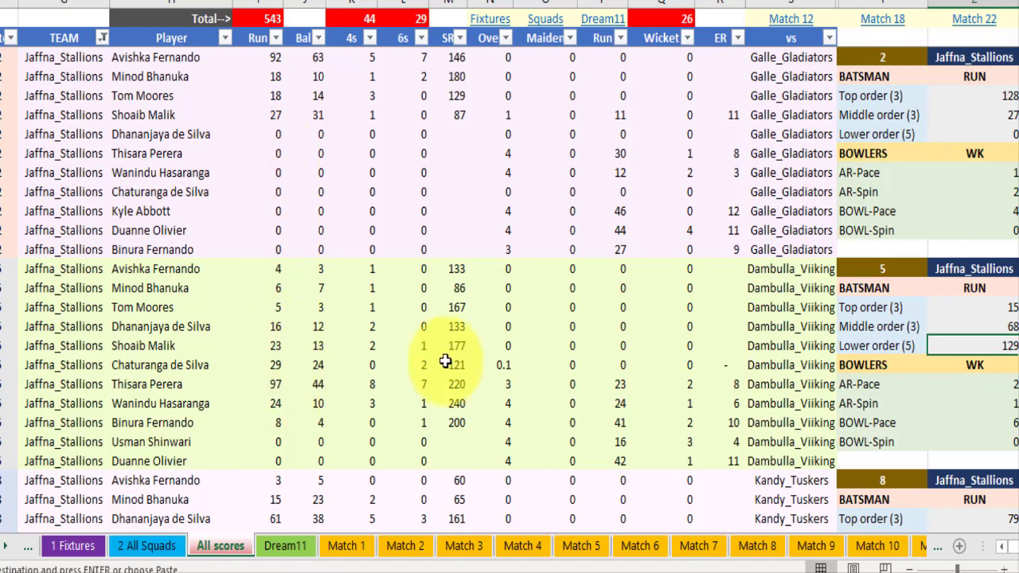
{"action": "scroll", "coordinate": [681, 364], "scroll_direction": "down", "scroll_amount": 2}
{"action": "scroll", "coordinate": [682, 363], "scroll_direction": "down", "scroll_amount": 2}
{"action": "scroll", "coordinate": [681, 363], "scroll_direction": "down", "scroll_amount": 2}
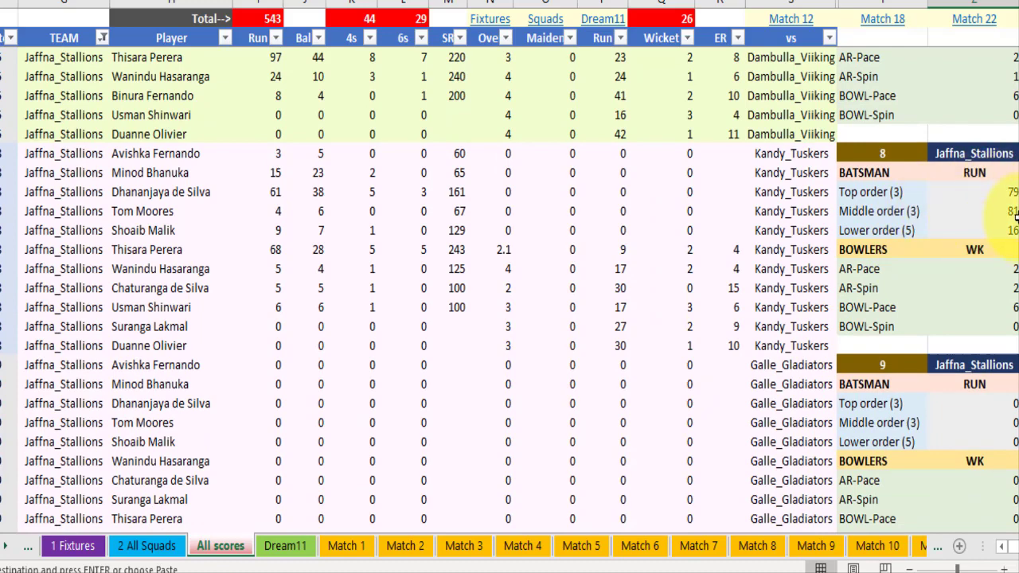
{"action": "scroll", "coordinate": [496, 346], "scroll_direction": "down", "scroll_amount": 4}
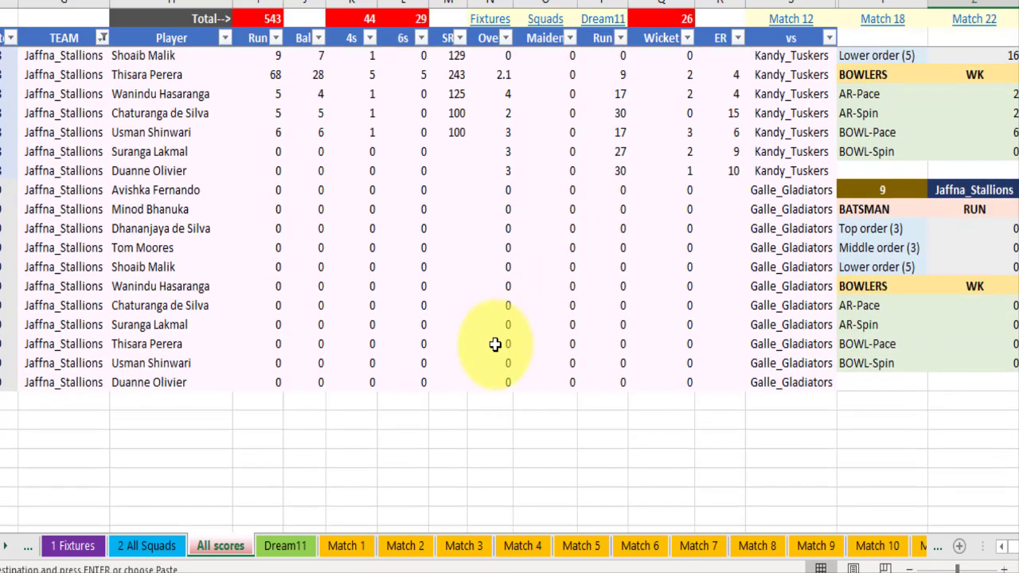
{"action": "scroll", "coordinate": [495, 345], "scroll_direction": "up", "scroll_amount": 1}
{"action": "scroll", "coordinate": [495, 345], "scroll_direction": "up", "scroll_amount": 4}
{"action": "scroll", "coordinate": [495, 345], "scroll_direction": "up", "scroll_amount": 8}
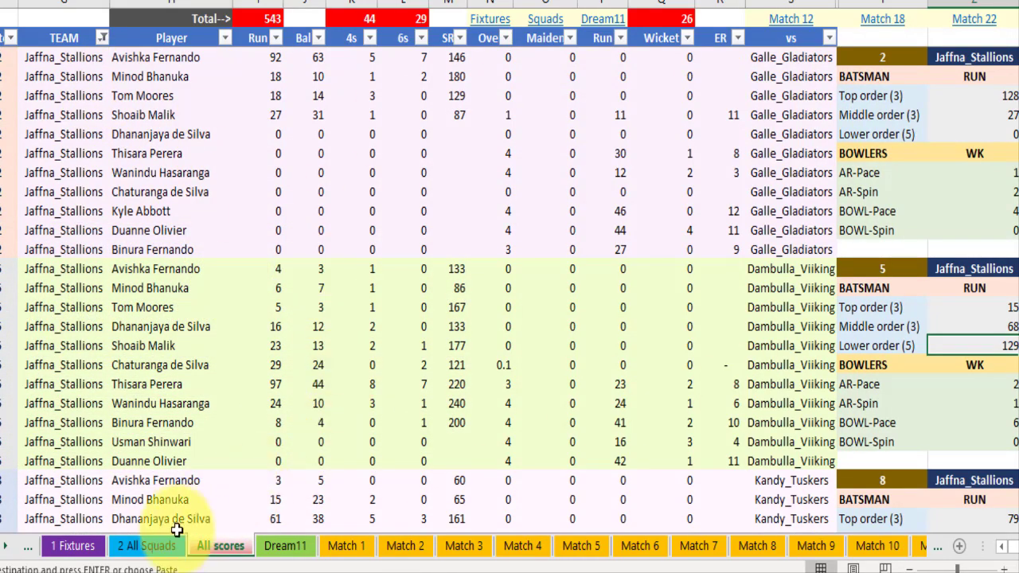
On the 2 All Squads sheet, clear the Team and Bowling style filters to show everyone
{"action": "left_click", "coordinate": [150, 548]}
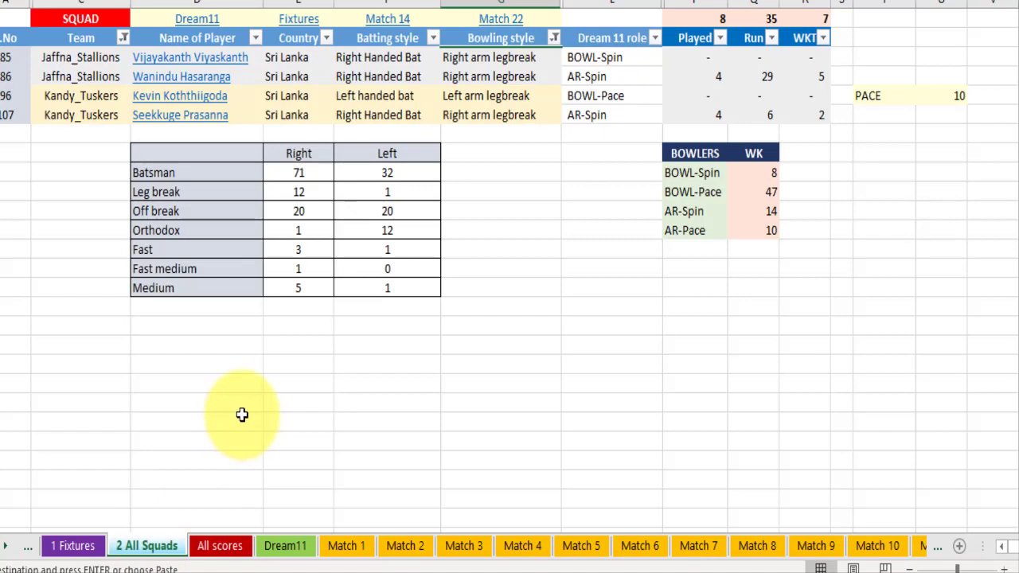
{"action": "left_click", "coordinate": [123, 37]}
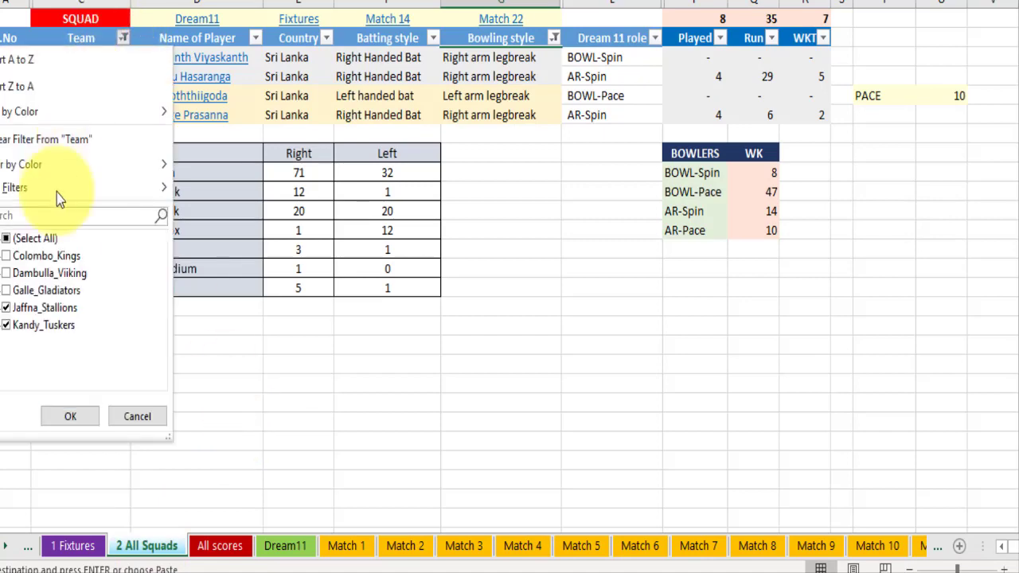
{"action": "left_click", "coordinate": [24, 238]}
{"action": "left_click", "coordinate": [60, 412]}
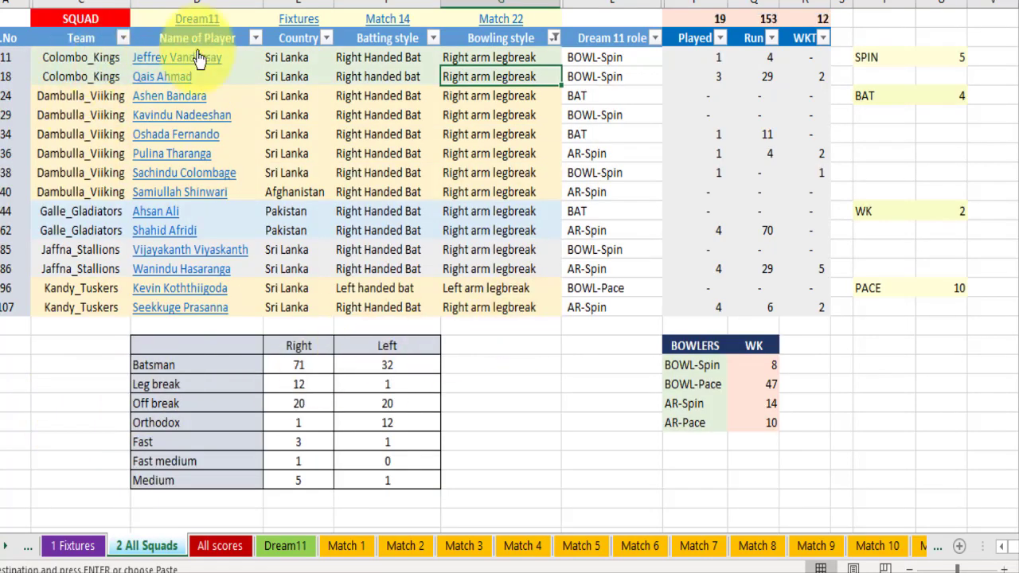
{"action": "left_click", "coordinate": [553, 38]}
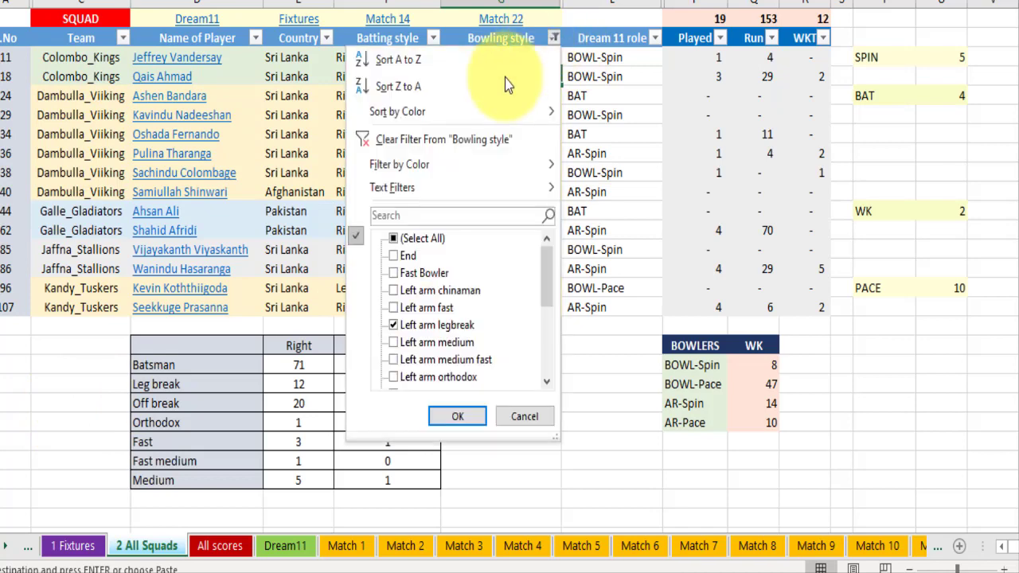
{"action": "left_click", "coordinate": [414, 239]}
{"action": "left_click", "coordinate": [458, 416]}
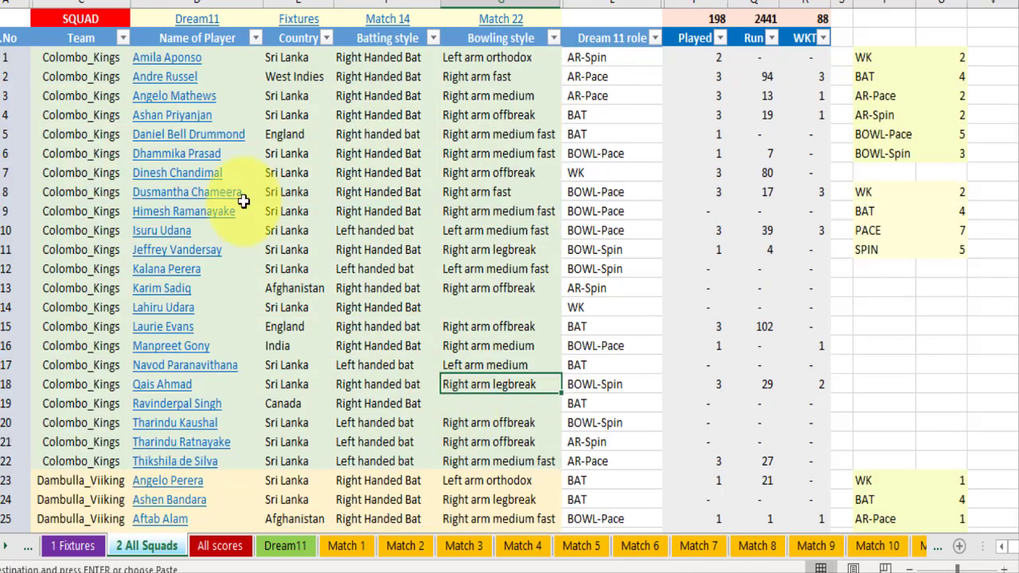
Filter Team to Jaffna_Stallions and exclude '-' in Played, leaving 13 players
{"action": "left_click", "coordinate": [121, 37]}
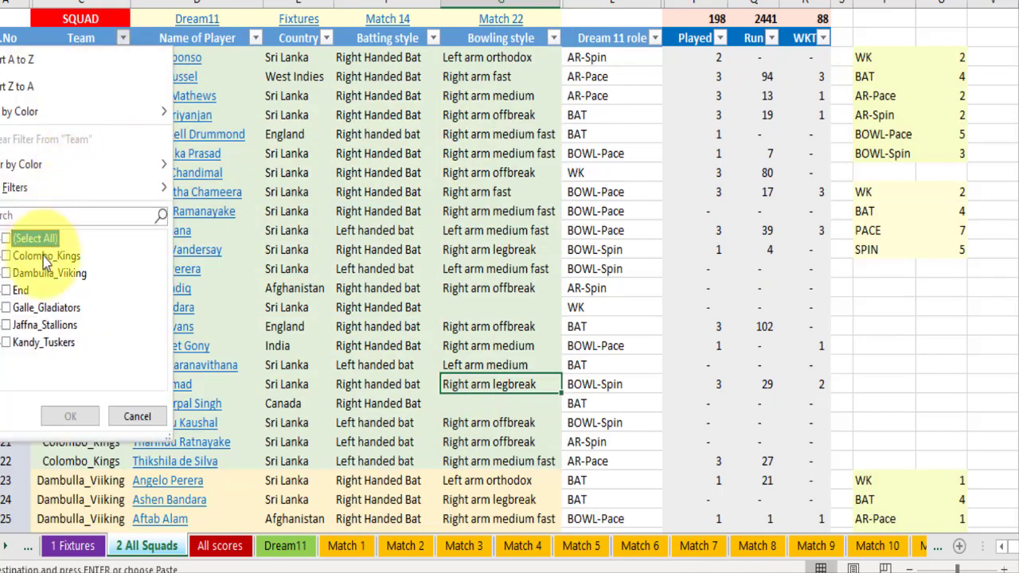
{"action": "left_click", "coordinate": [48, 325]}
{"action": "left_click", "coordinate": [71, 415]}
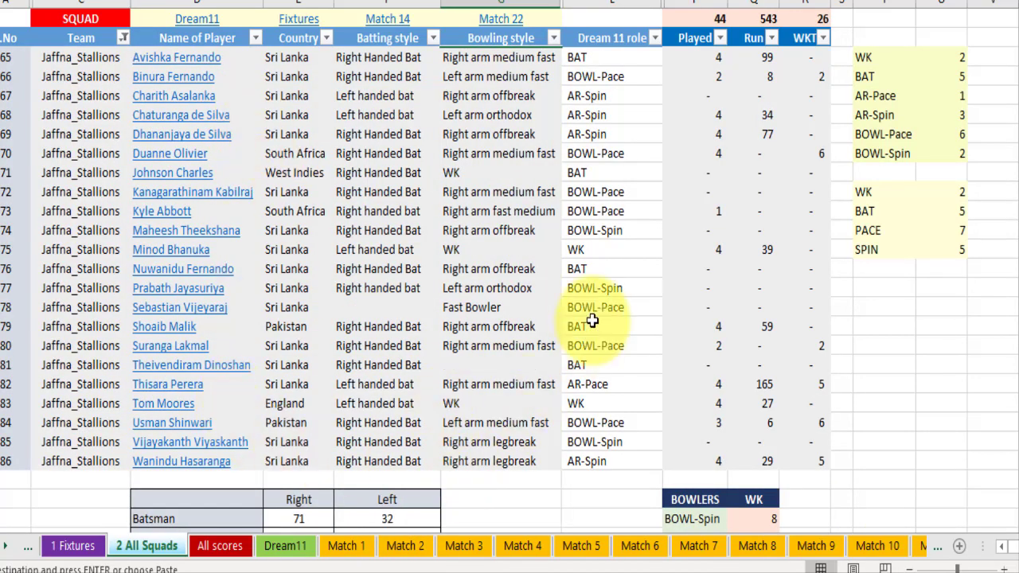
{"action": "left_click", "coordinate": [720, 37]}
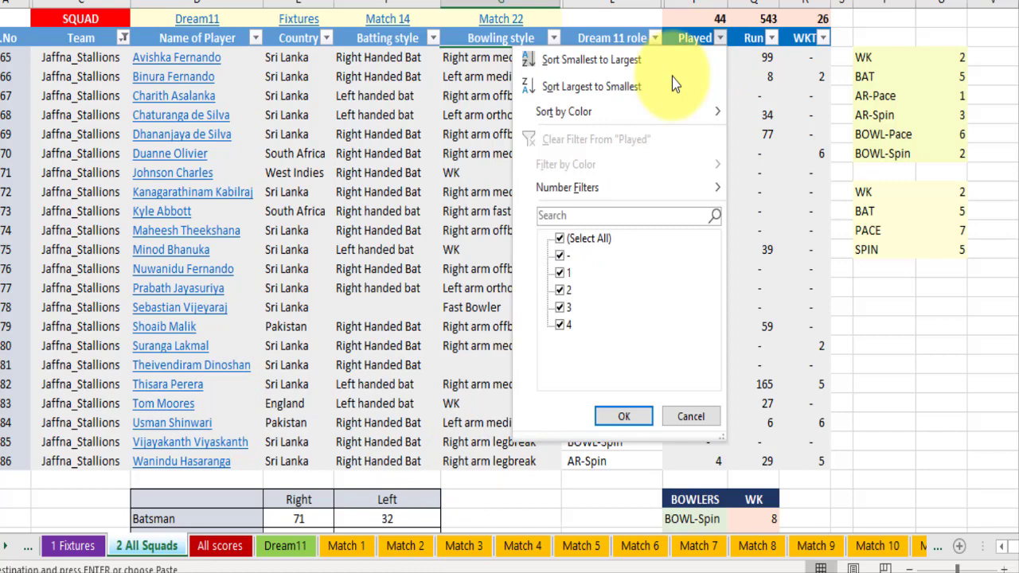
{"action": "left_click", "coordinate": [576, 243]}
{"action": "left_click", "coordinate": [564, 241]}
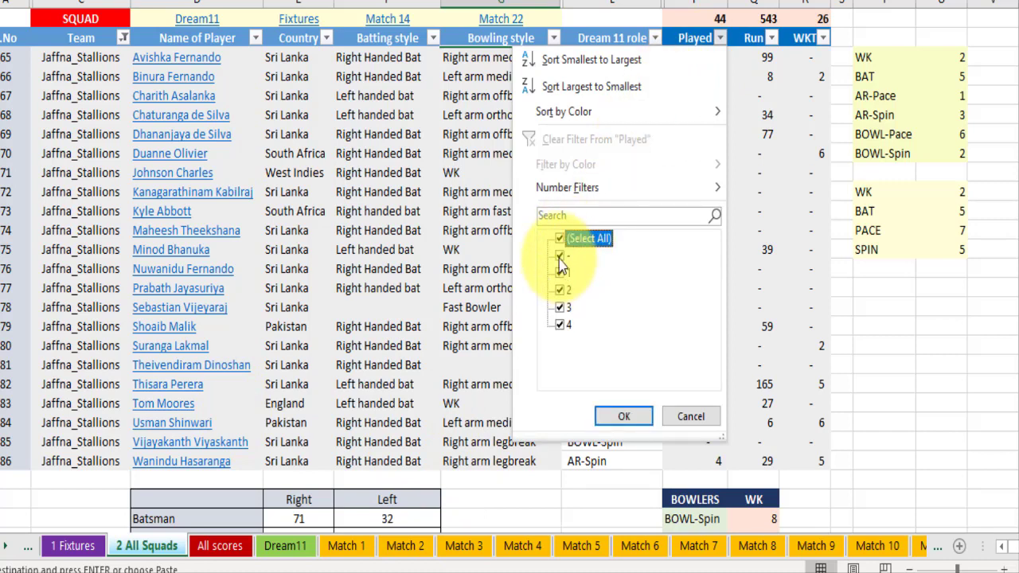
{"action": "left_click", "coordinate": [559, 258]}
{"action": "left_click", "coordinate": [623, 416]}
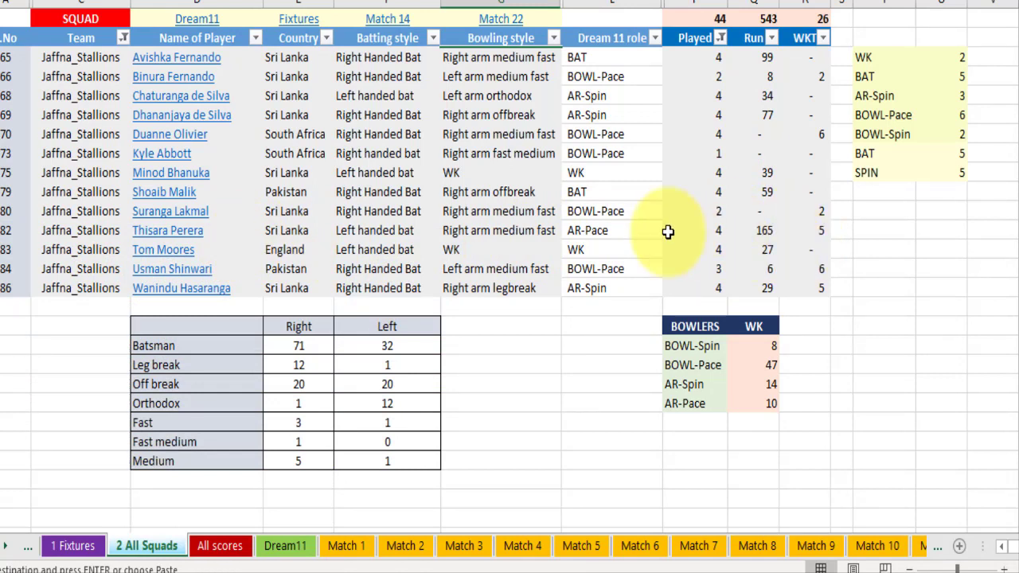
Check the stats for Thisara Perera's wickets, Duanne Olivier's matches and 6 wickets, and Avishka Fernando's 99 runs
{"action": "left_click", "coordinate": [824, 231]}
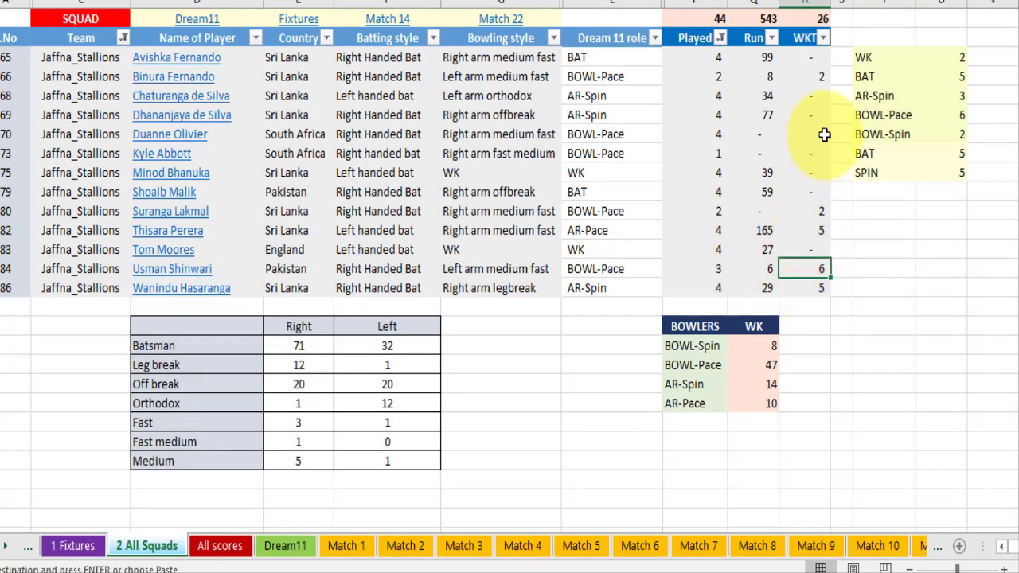
{"action": "left_click", "coordinate": [715, 140]}
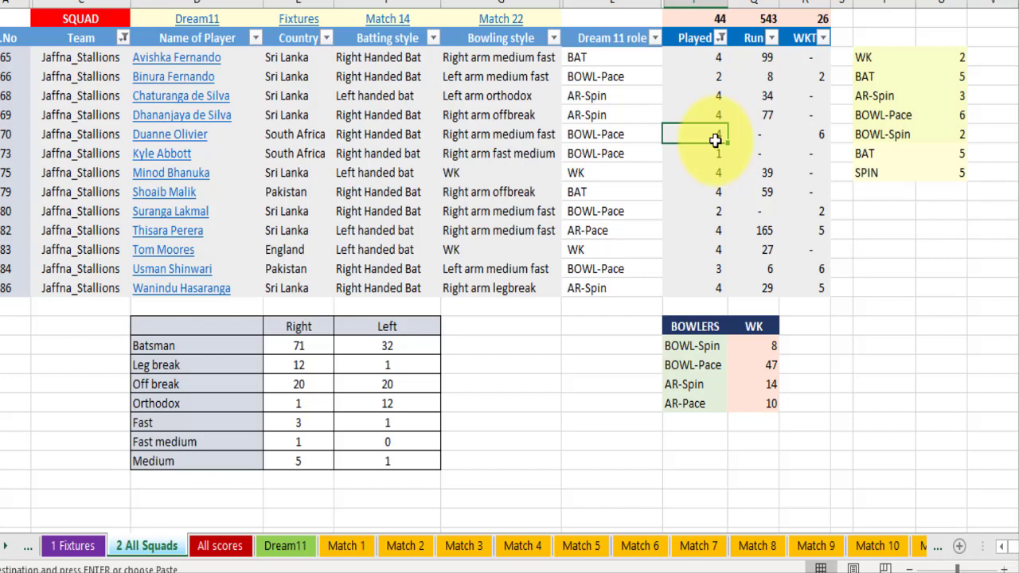
{"action": "left_click", "coordinate": [810, 139]}
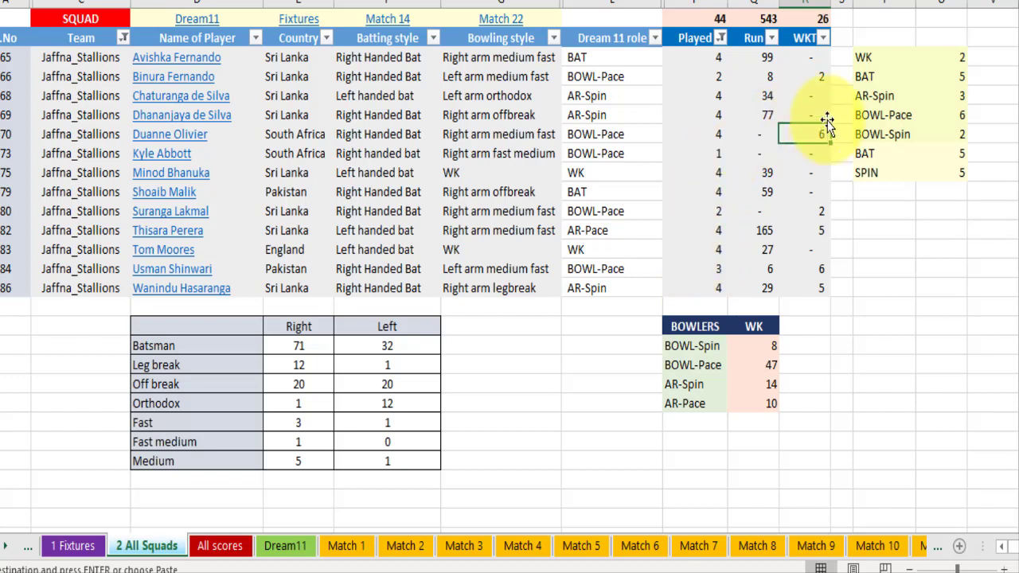
{"action": "left_click", "coordinate": [760, 59]}
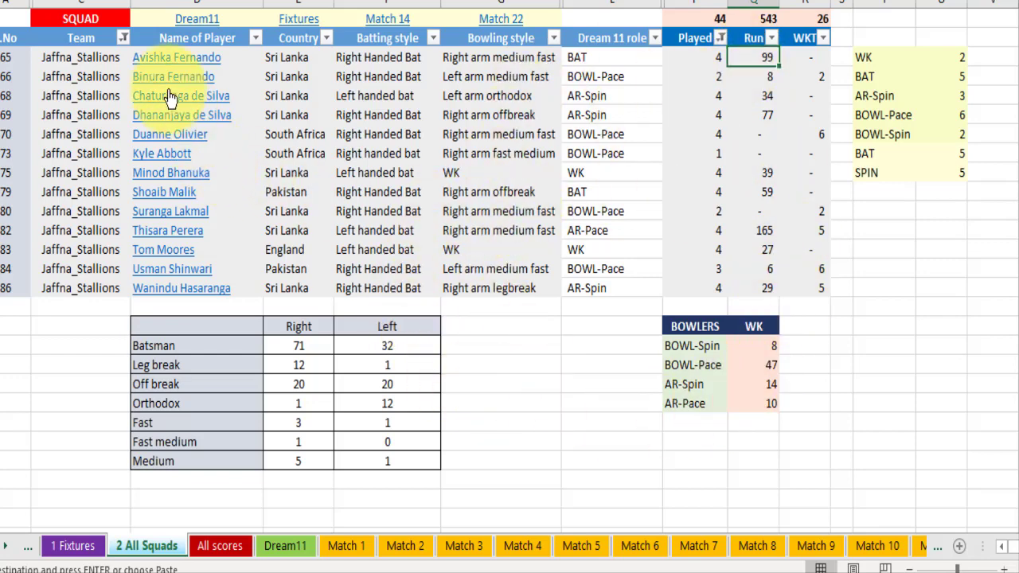
Set the Team filter to Select All so every team shows, then go to the Match 10 sheet
{"action": "left_click", "coordinate": [123, 37]}
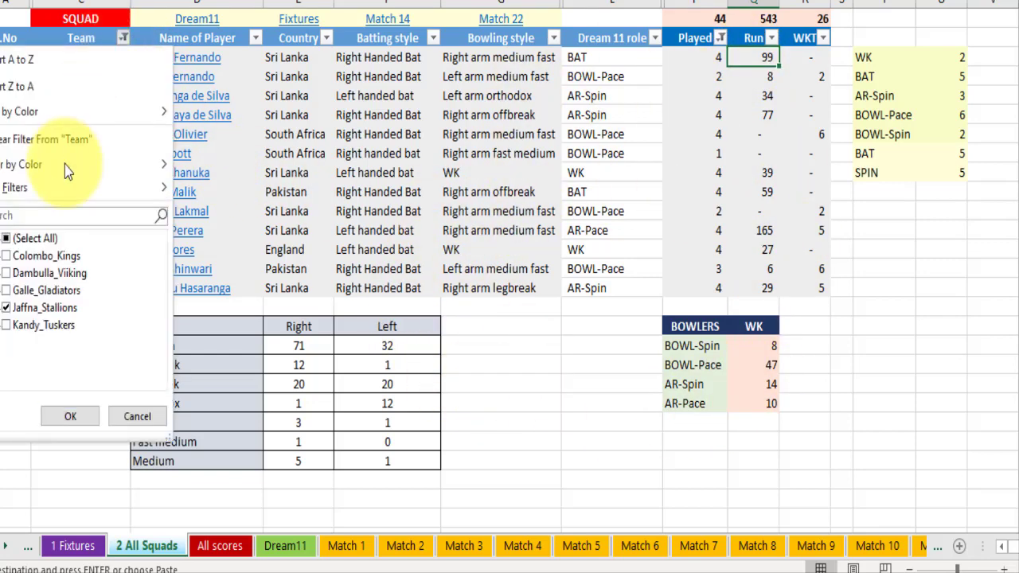
{"action": "left_click", "coordinate": [31, 238]}
{"action": "left_click", "coordinate": [72, 416]}
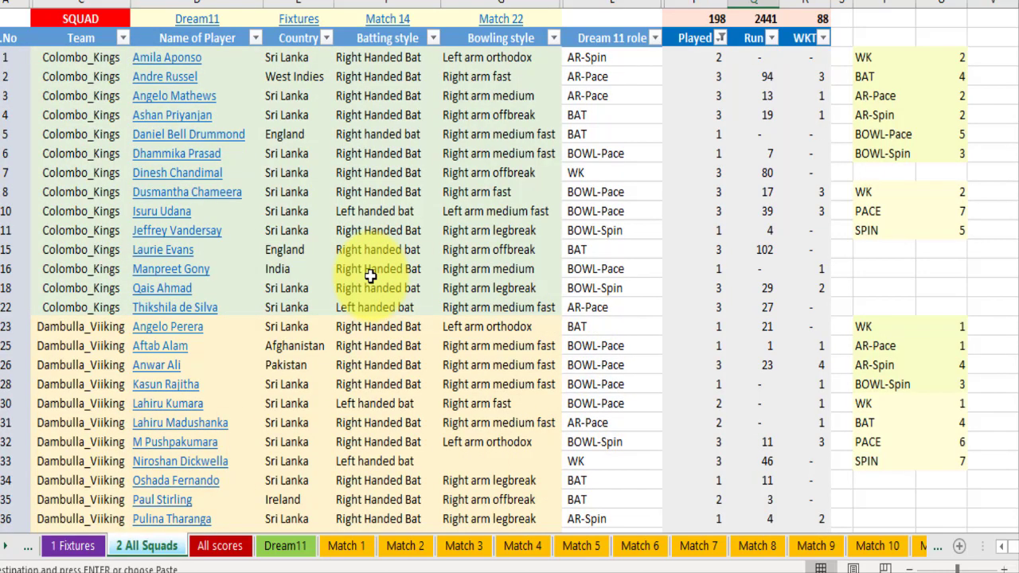
{"action": "left_click", "coordinate": [867, 546]}
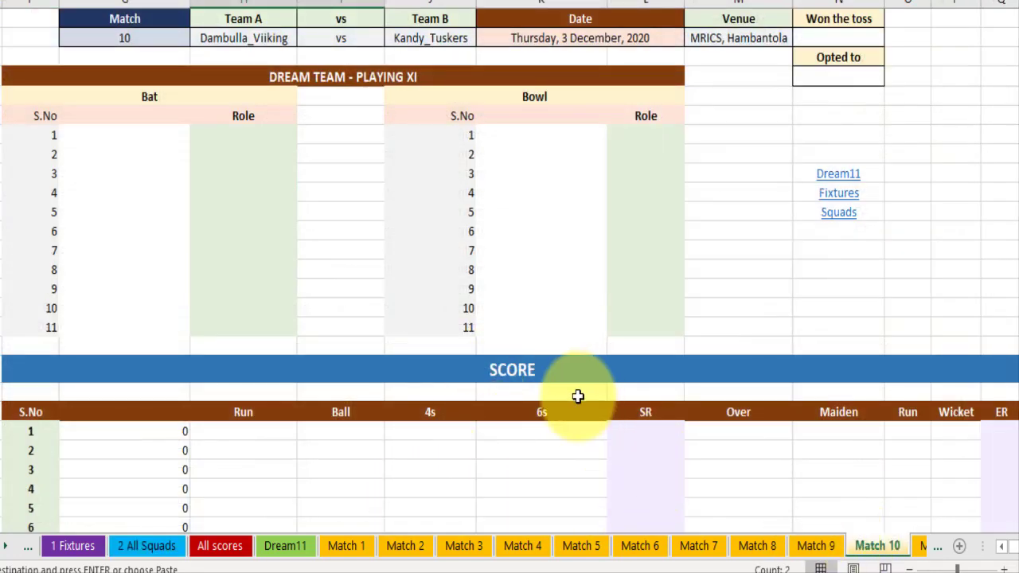
Return to the Match 9 sheet and review its Playing XI, SCORE and ANALYSIS sections
{"action": "left_click", "coordinate": [815, 546]}
{"action": "scroll", "coordinate": [635, 228], "scroll_direction": "up", "scroll_amount": 4}
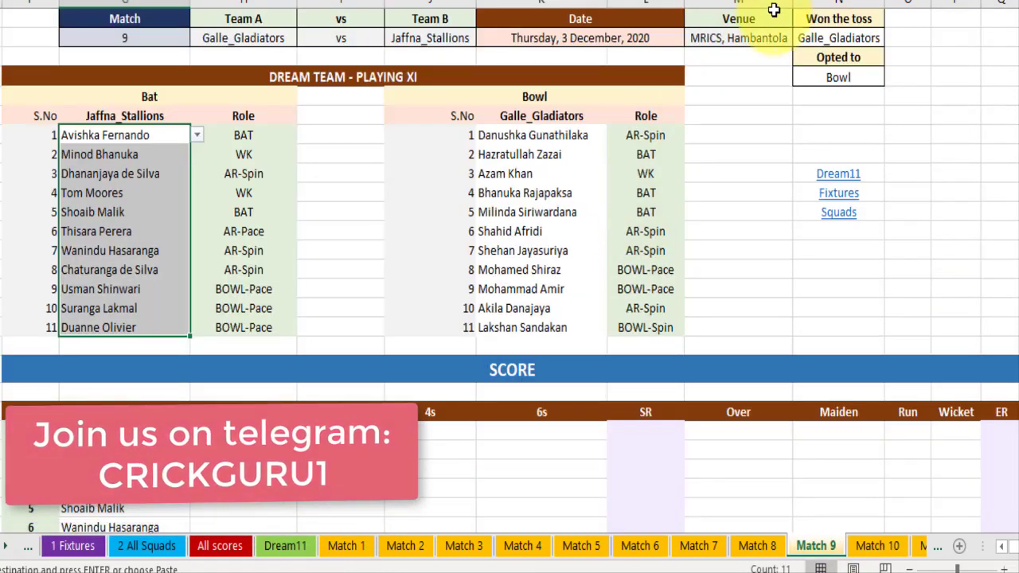
{"action": "scroll", "coordinate": [363, 425], "scroll_direction": "down", "scroll_amount": 4}
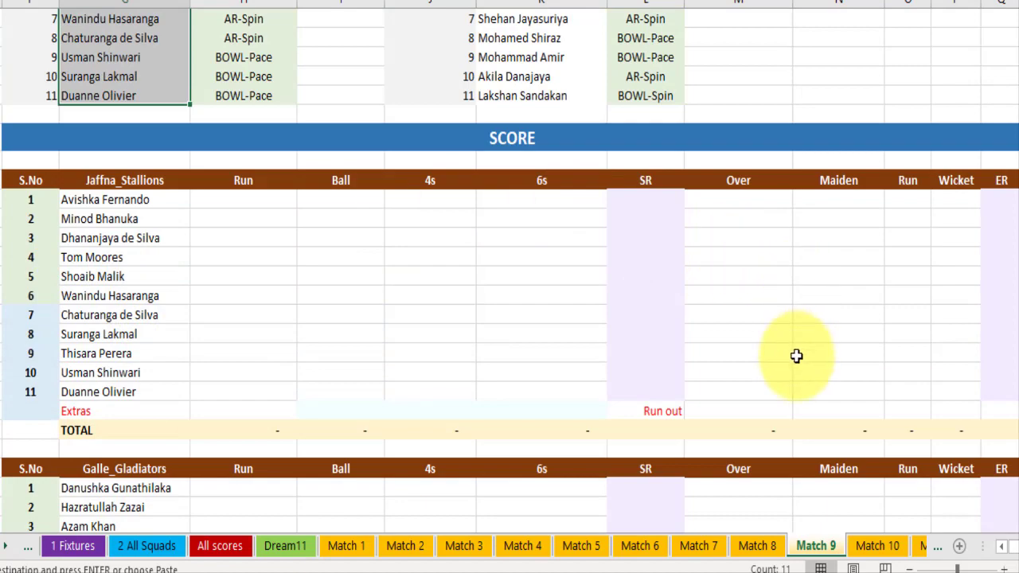
{"action": "scroll", "coordinate": [795, 357], "scroll_direction": "down", "scroll_amount": 6}
{"action": "scroll", "coordinate": [517, 387], "scroll_direction": "down", "scroll_amount": 2}
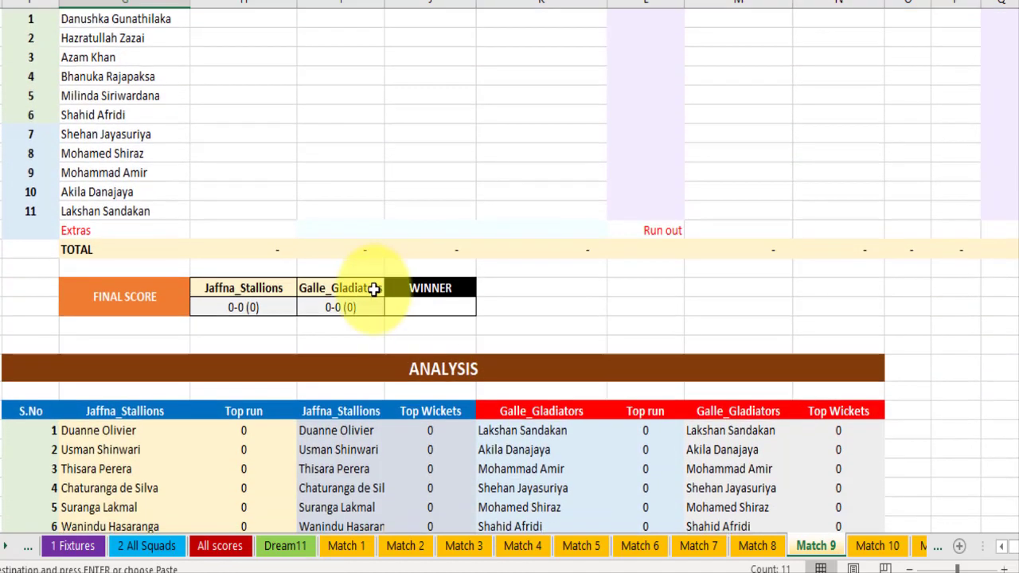
{"action": "scroll", "coordinate": [600, 407], "scroll_direction": "up", "scroll_amount": 2}
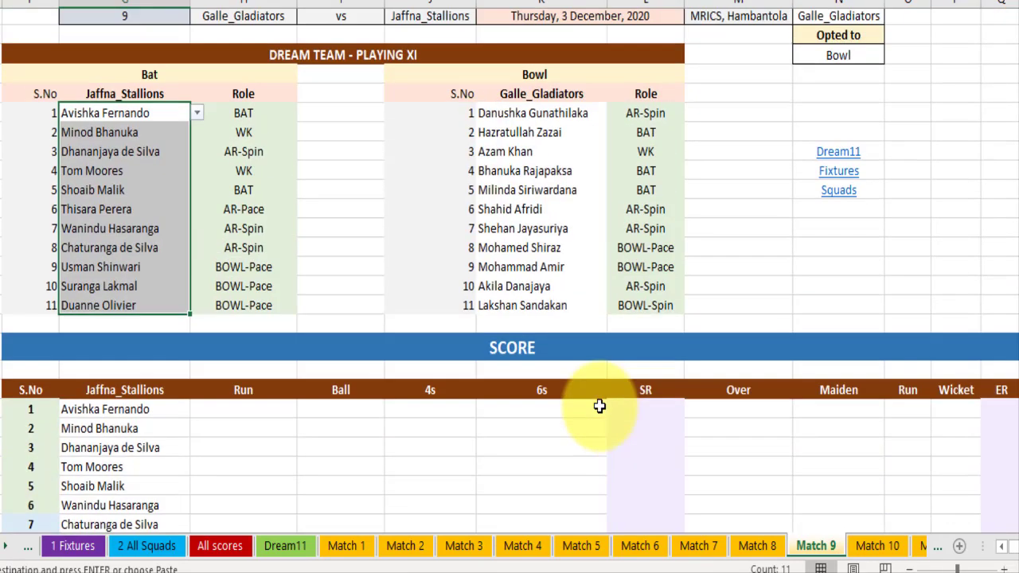